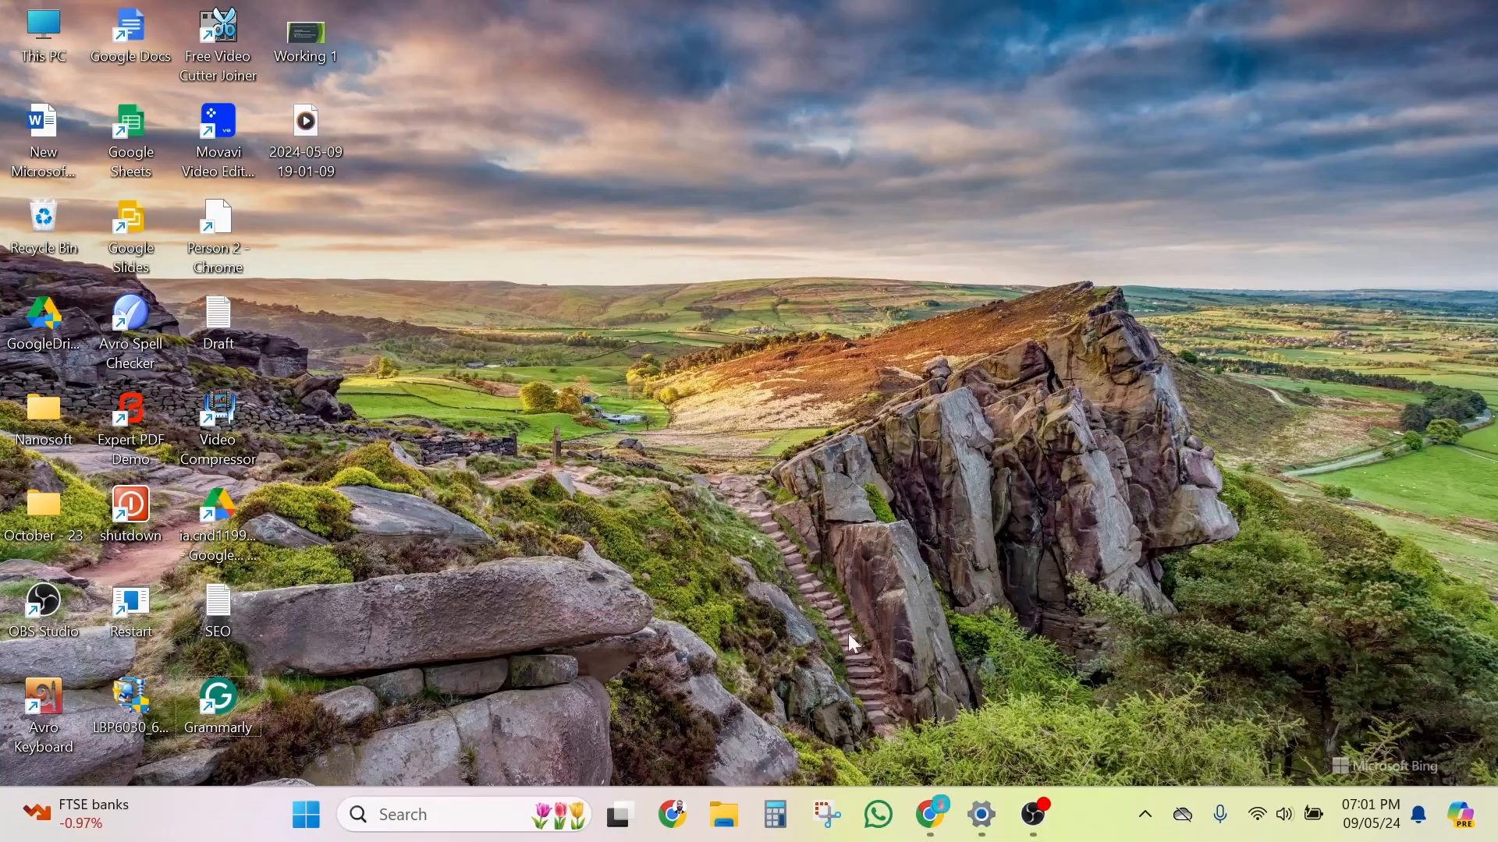
Step: Switch to QuickBooks in Chrome and review the transaction types available for creating a new record
click(931, 815)
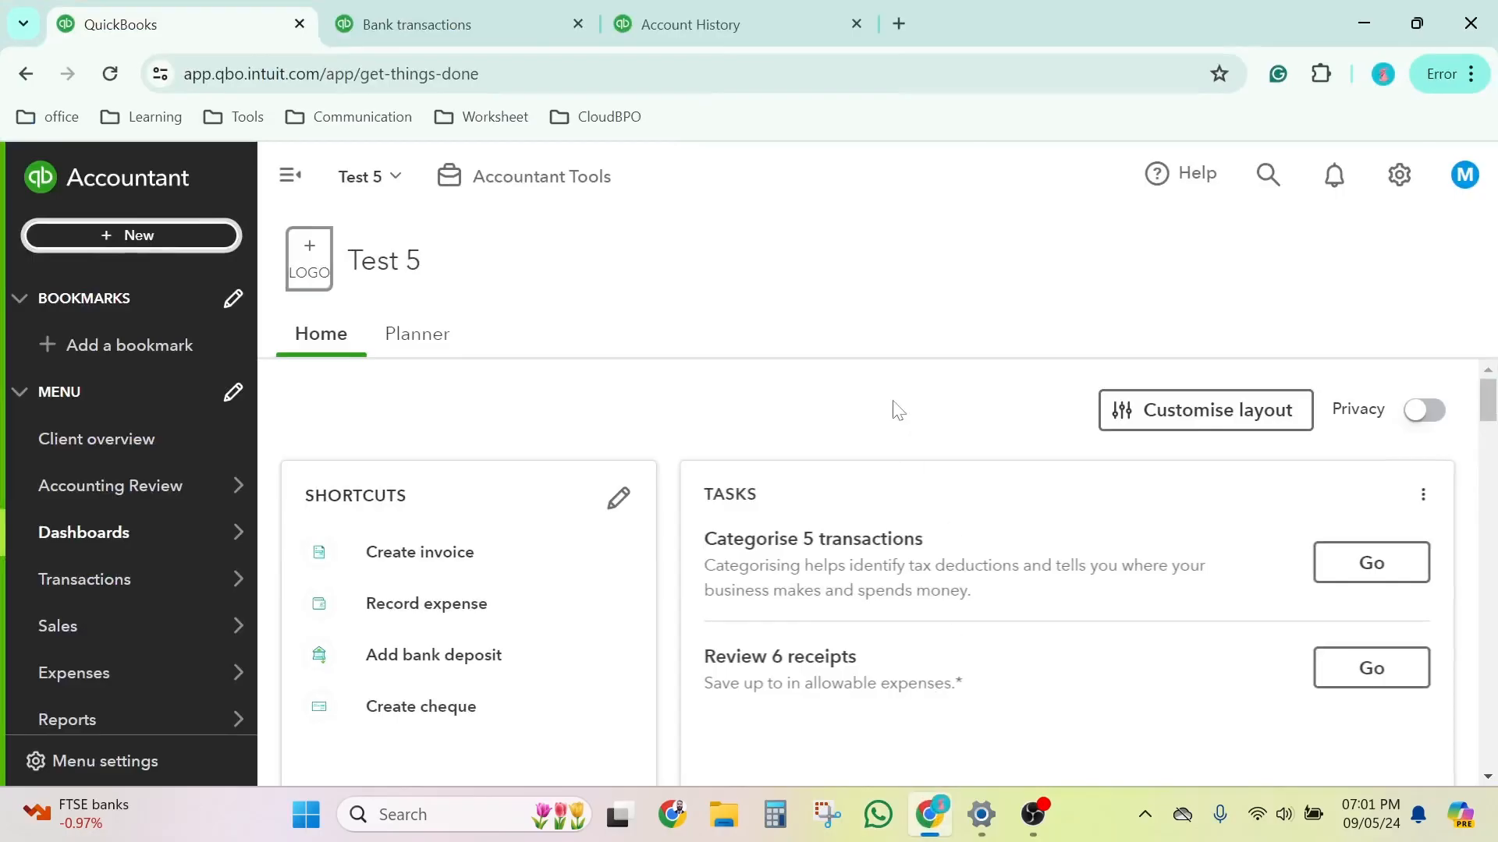
click(153, 242)
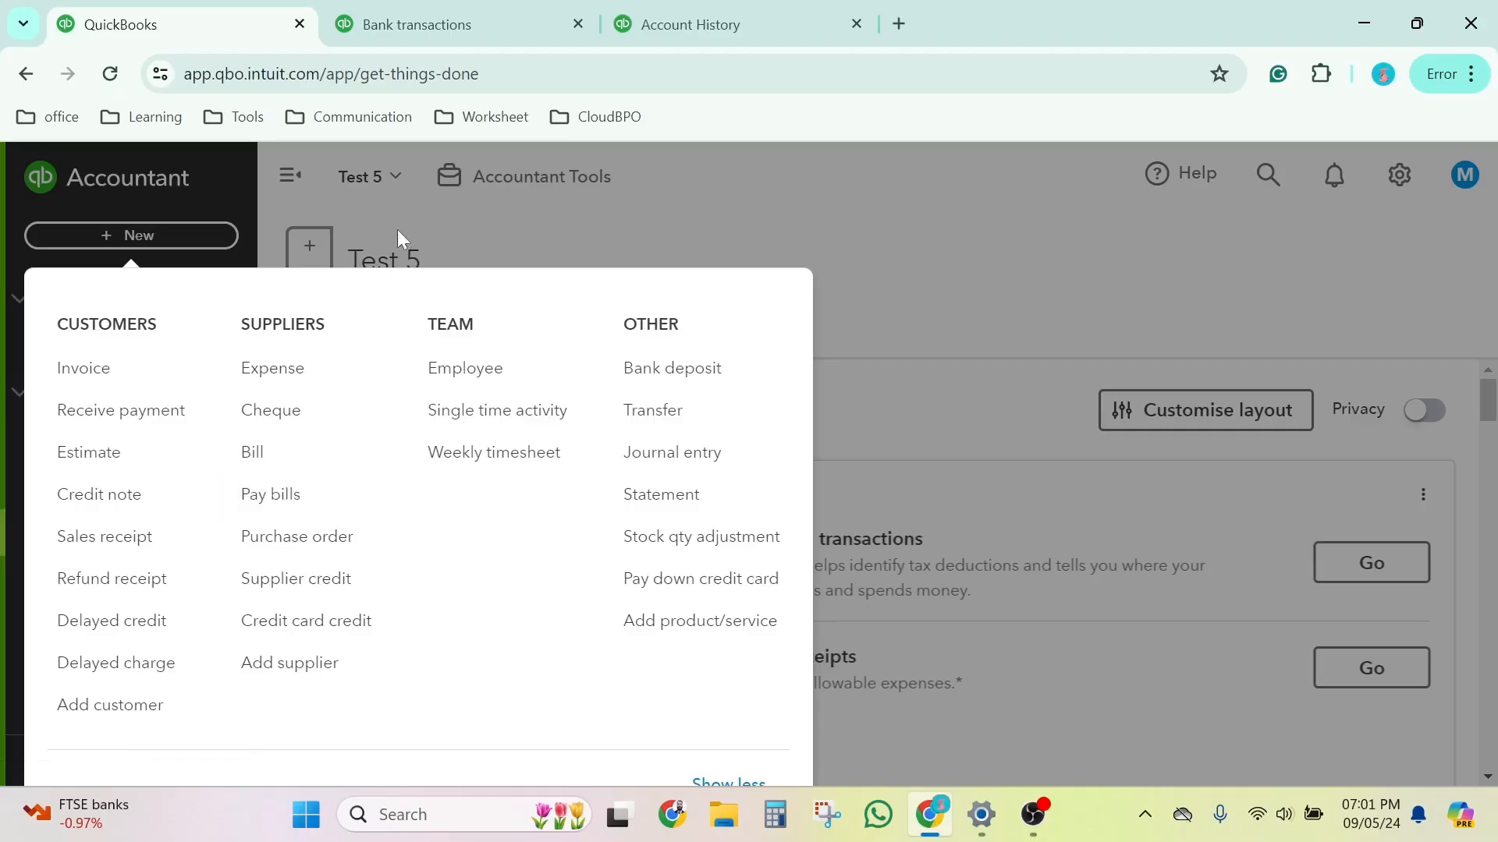
click(435, 213)
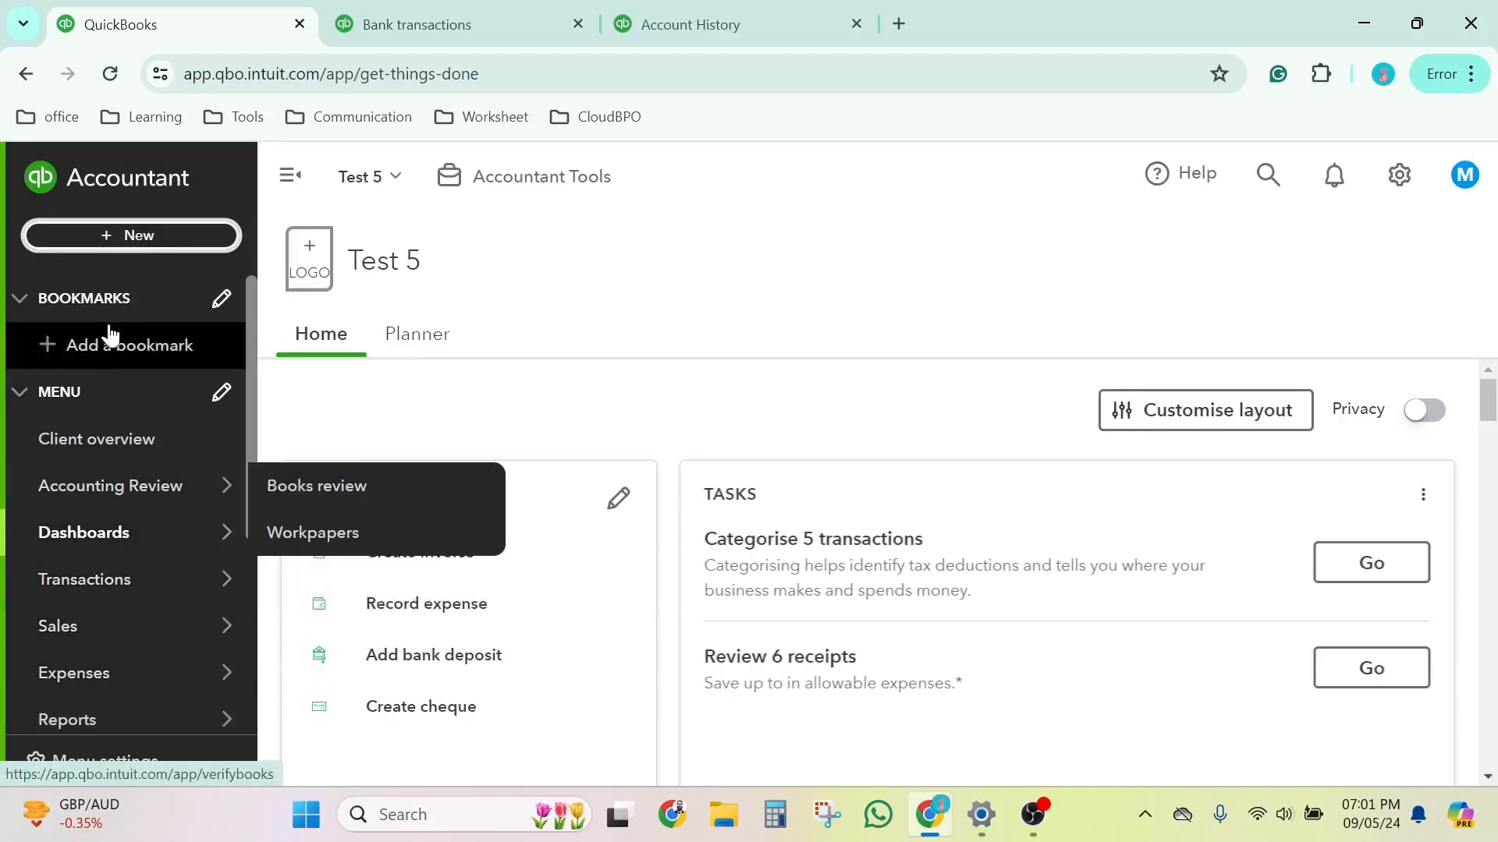
mouse_move(51, 681)
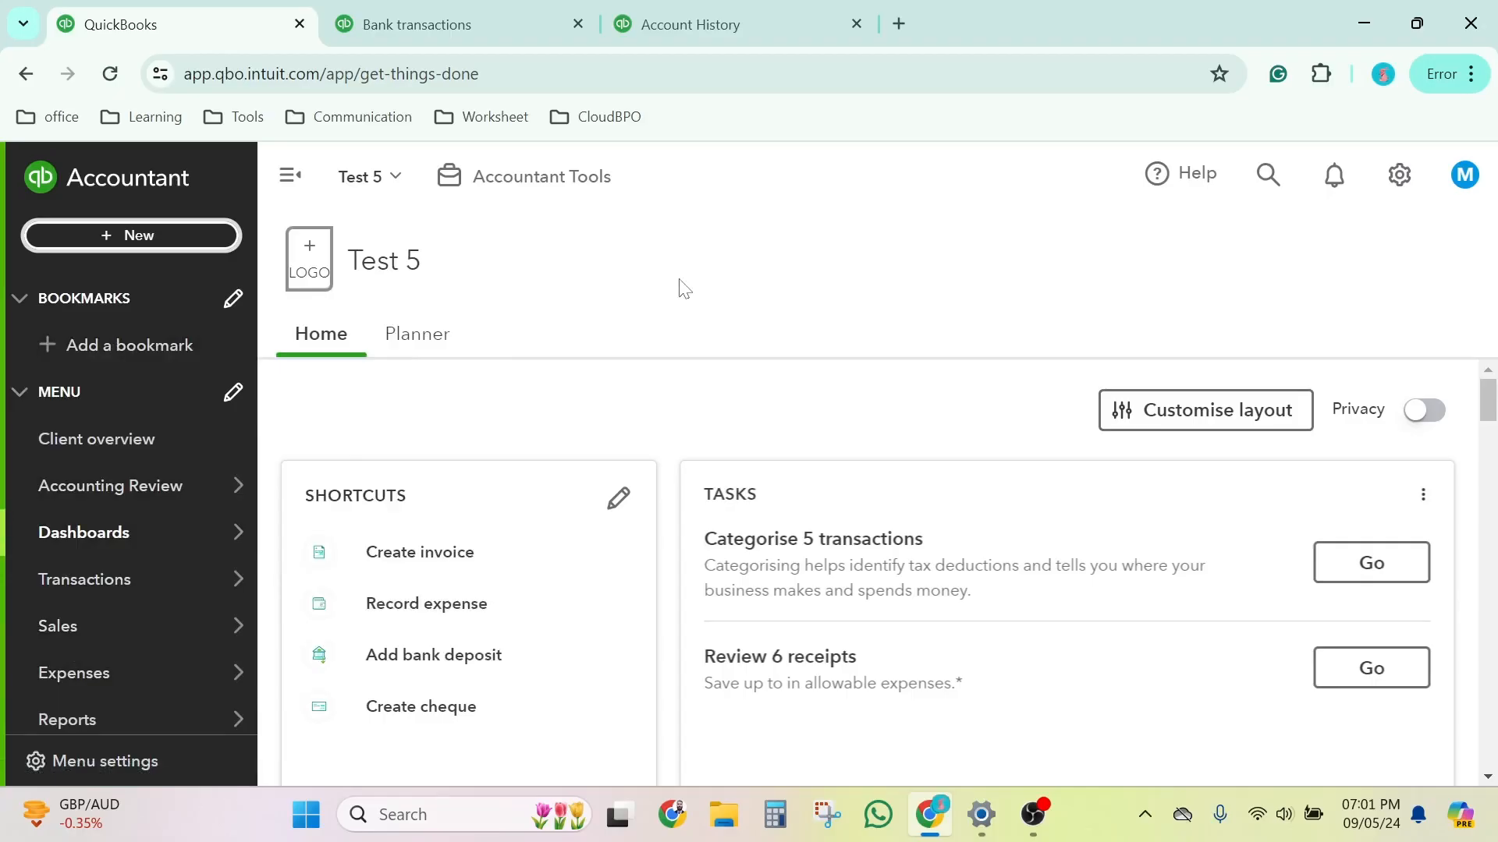
Step: Examine the bank transactions awaiting review and the categorisation details of the Postage transaction
click(432, 11)
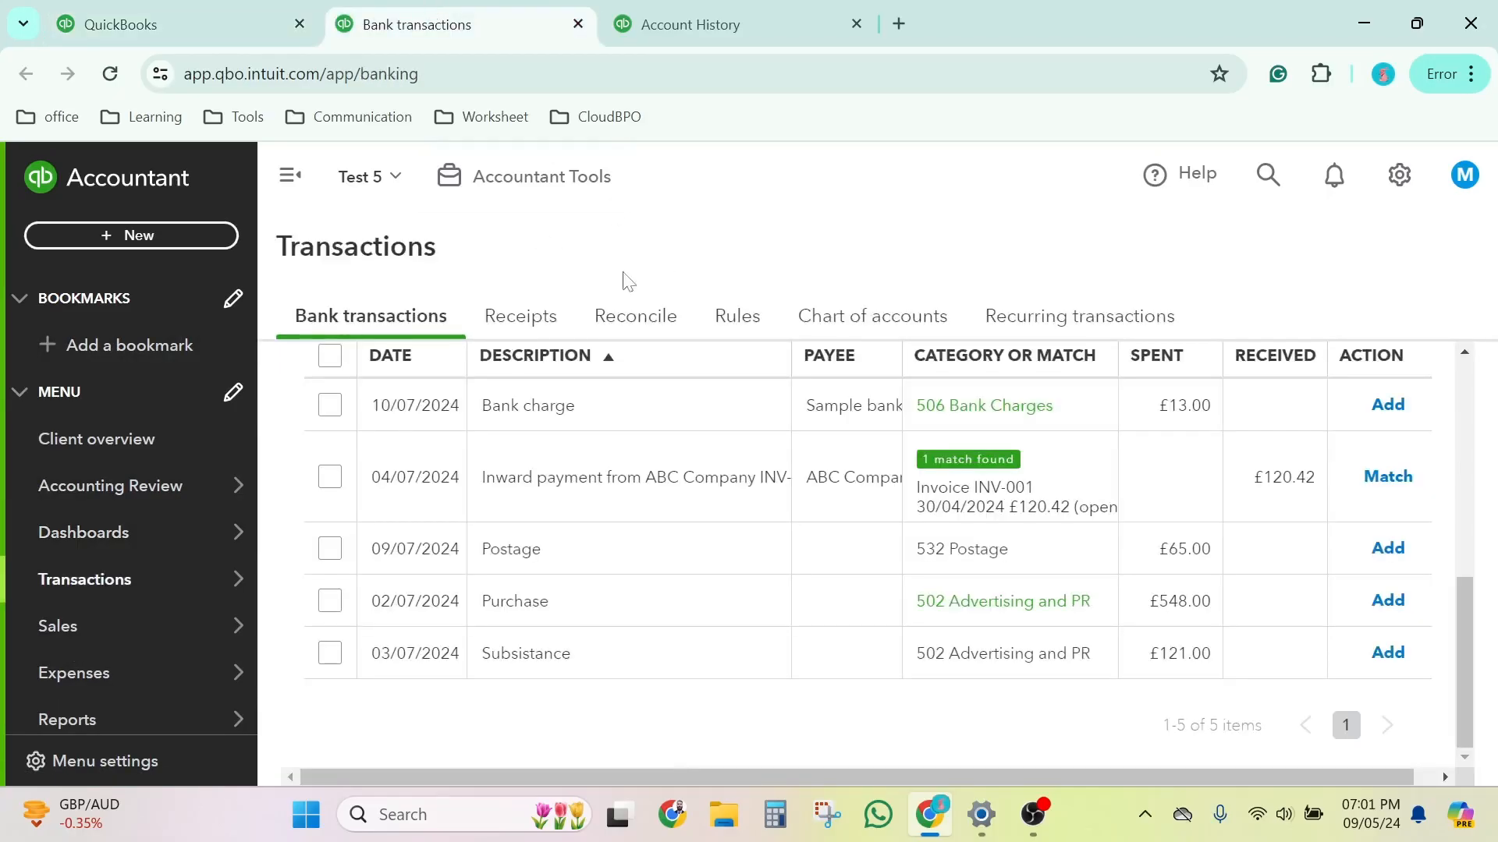
scroll(560, 468, up, 5)
scroll(507, 507, down, 3)
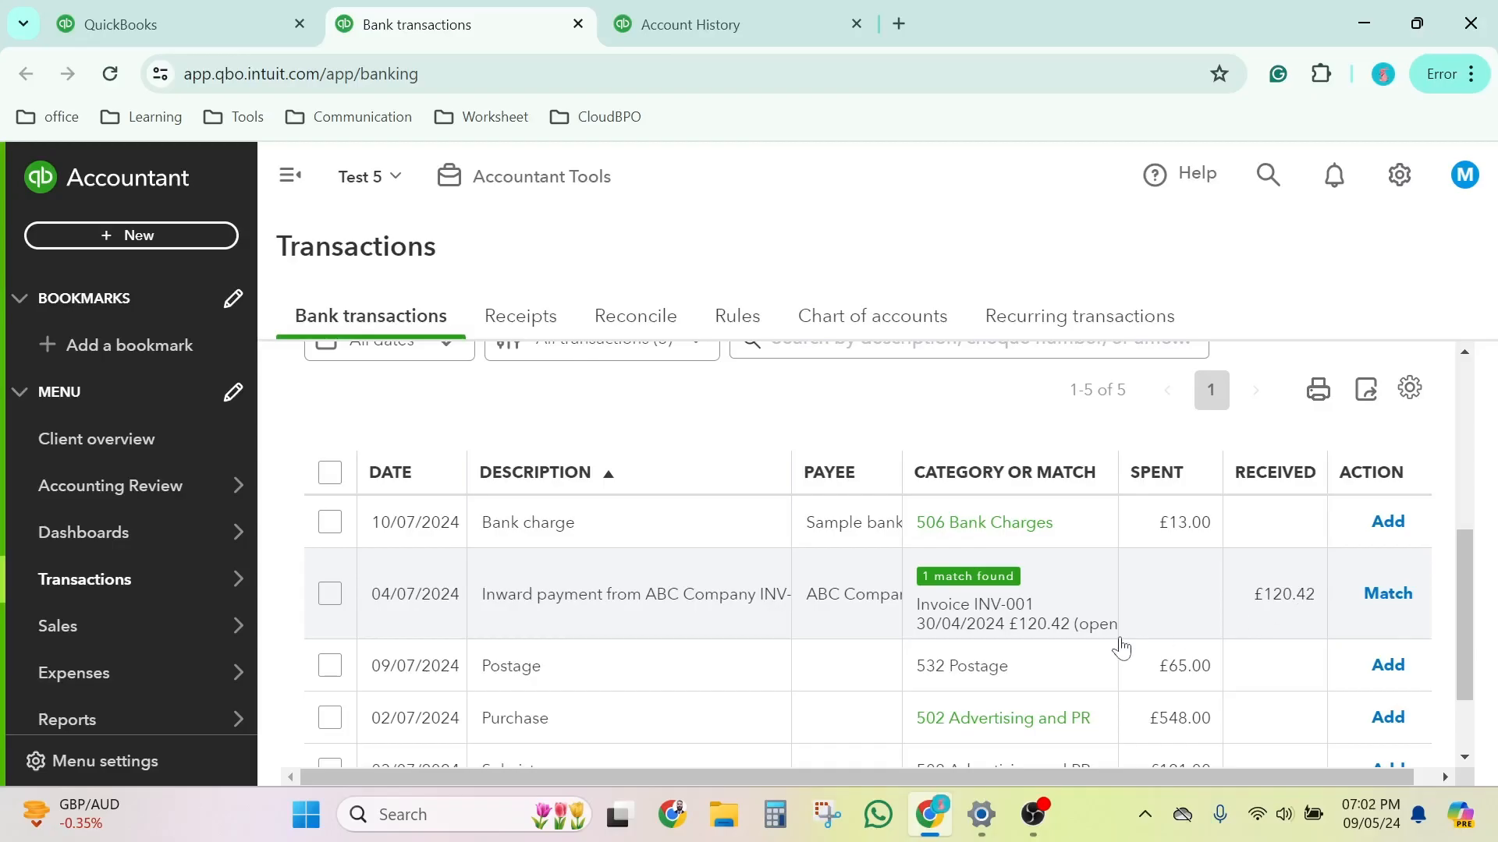
scroll(1120, 645, up, 2)
scroll(1120, 647, down, 2)
scroll(1120, 648, down, 2)
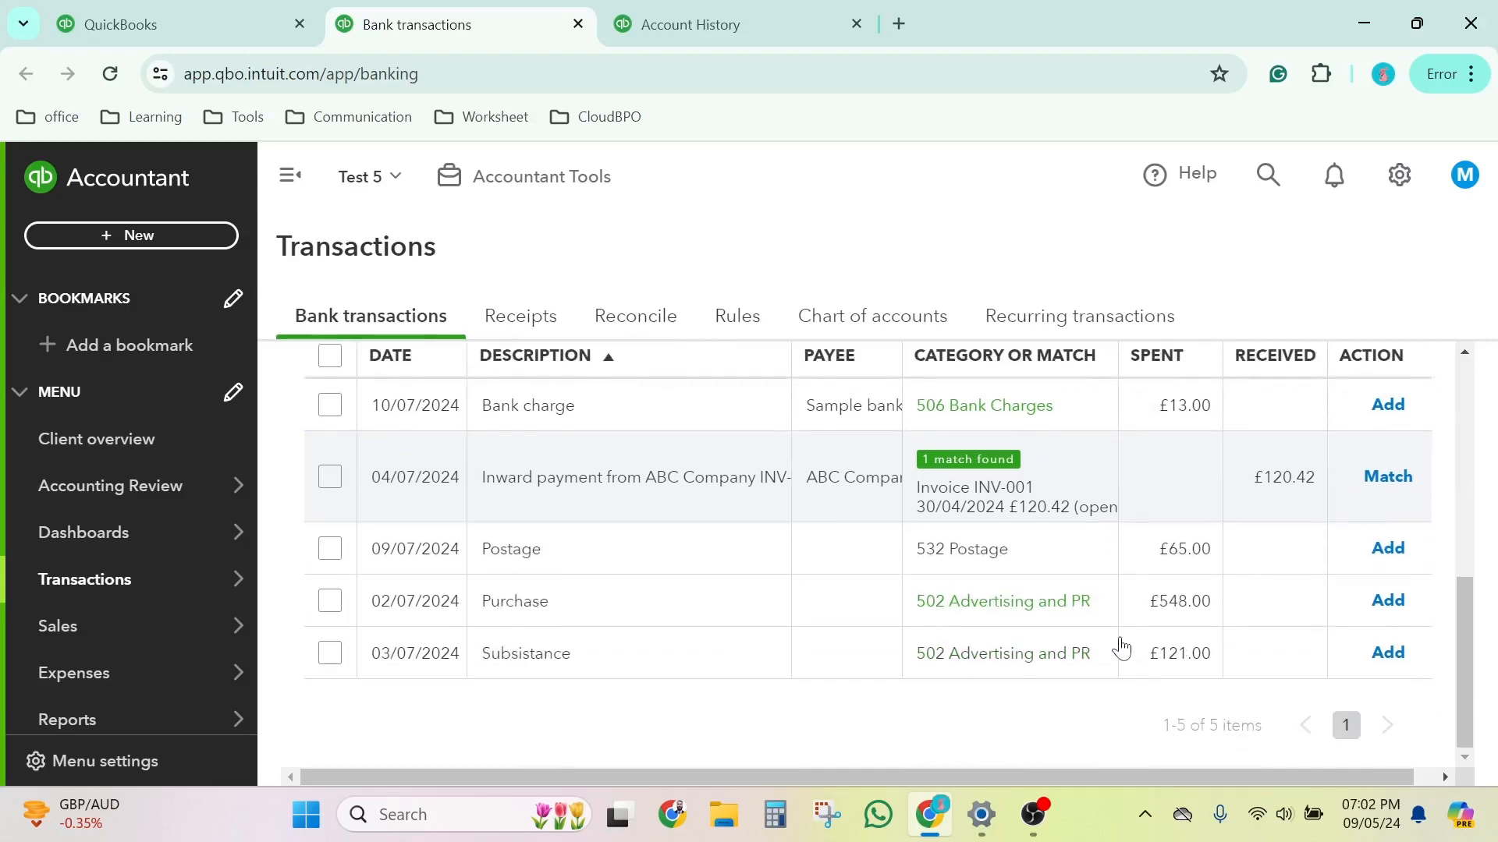
click(582, 571)
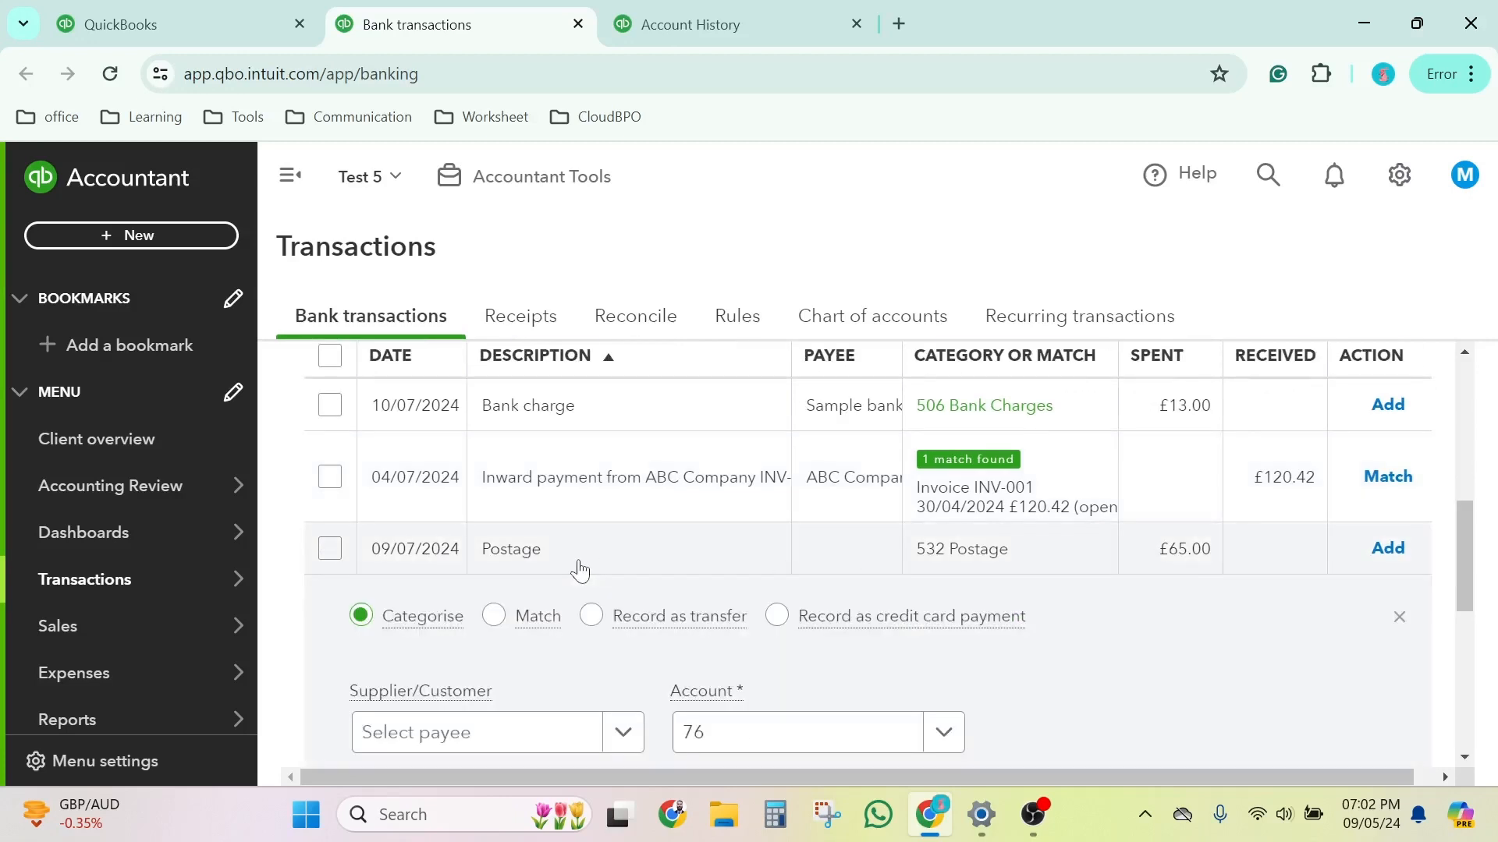
scroll(575, 572, down, 5)
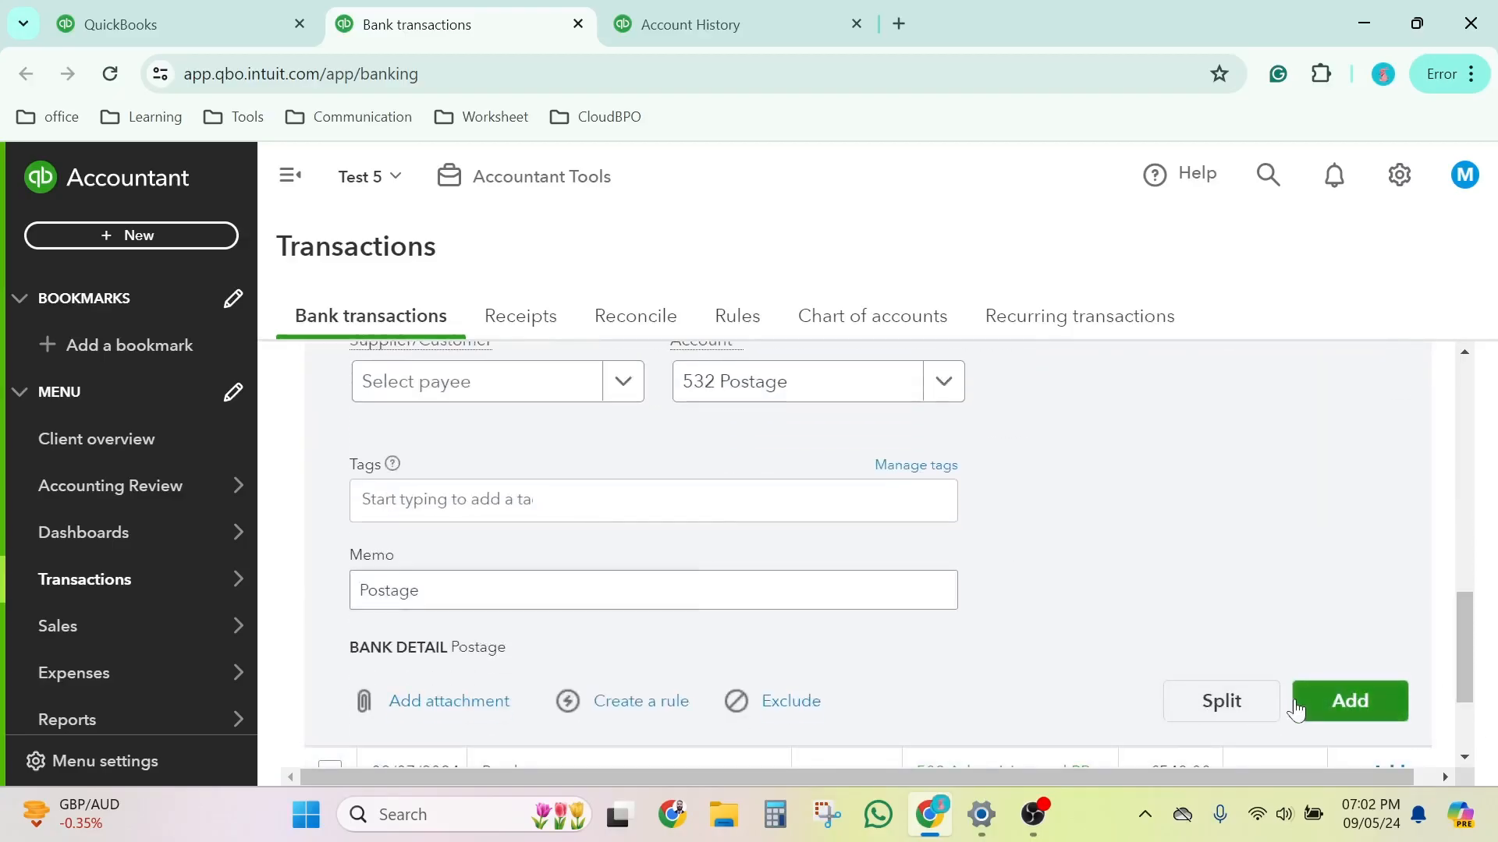
scroll(1076, 689, up, 10)
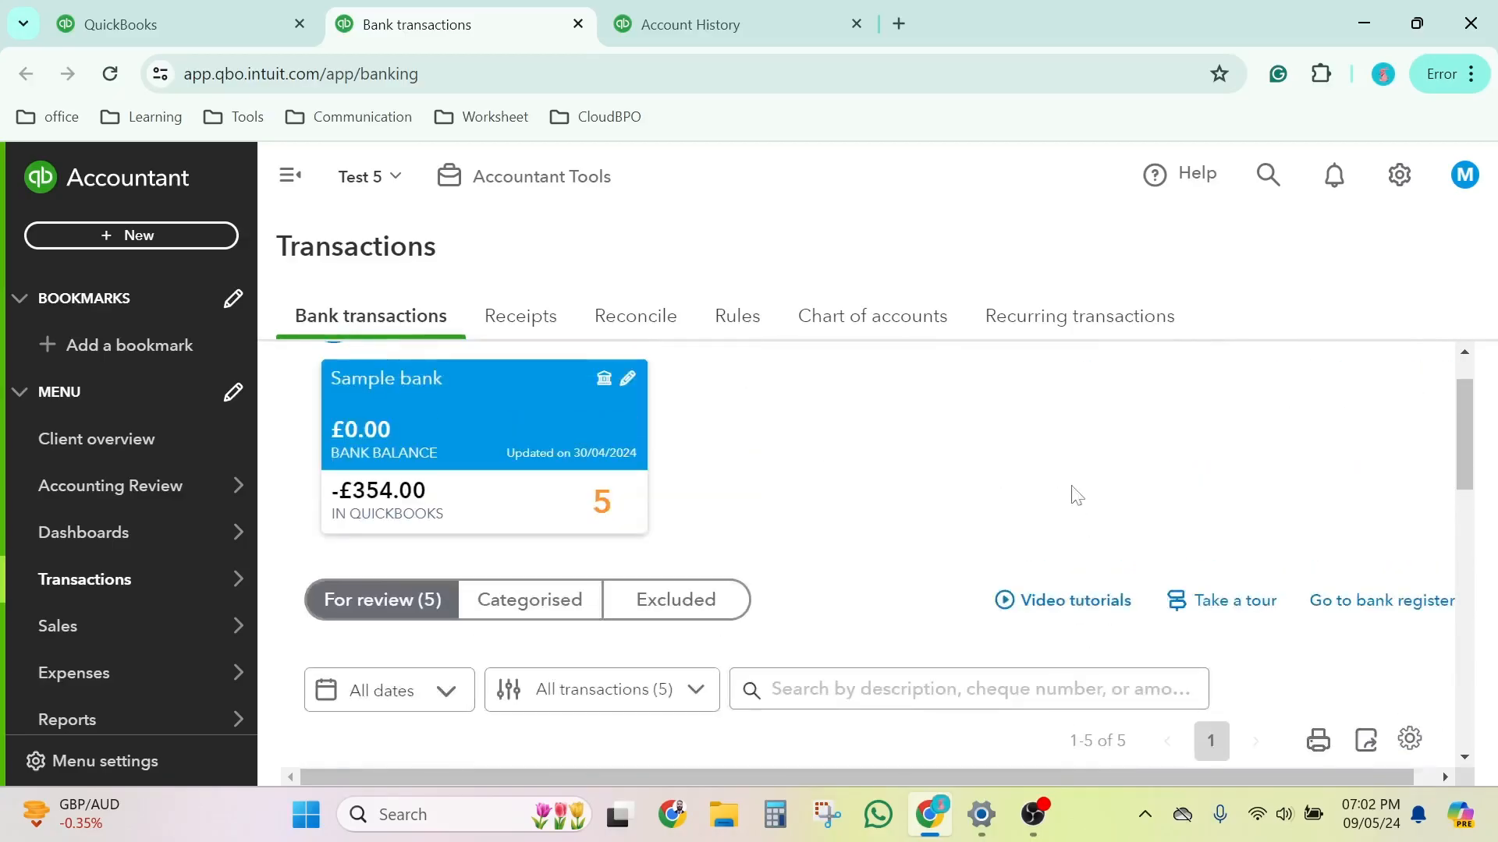
Step: Create a new expense with ABC Company as the payee, keeping Sample bank as the payment account
click(190, 243)
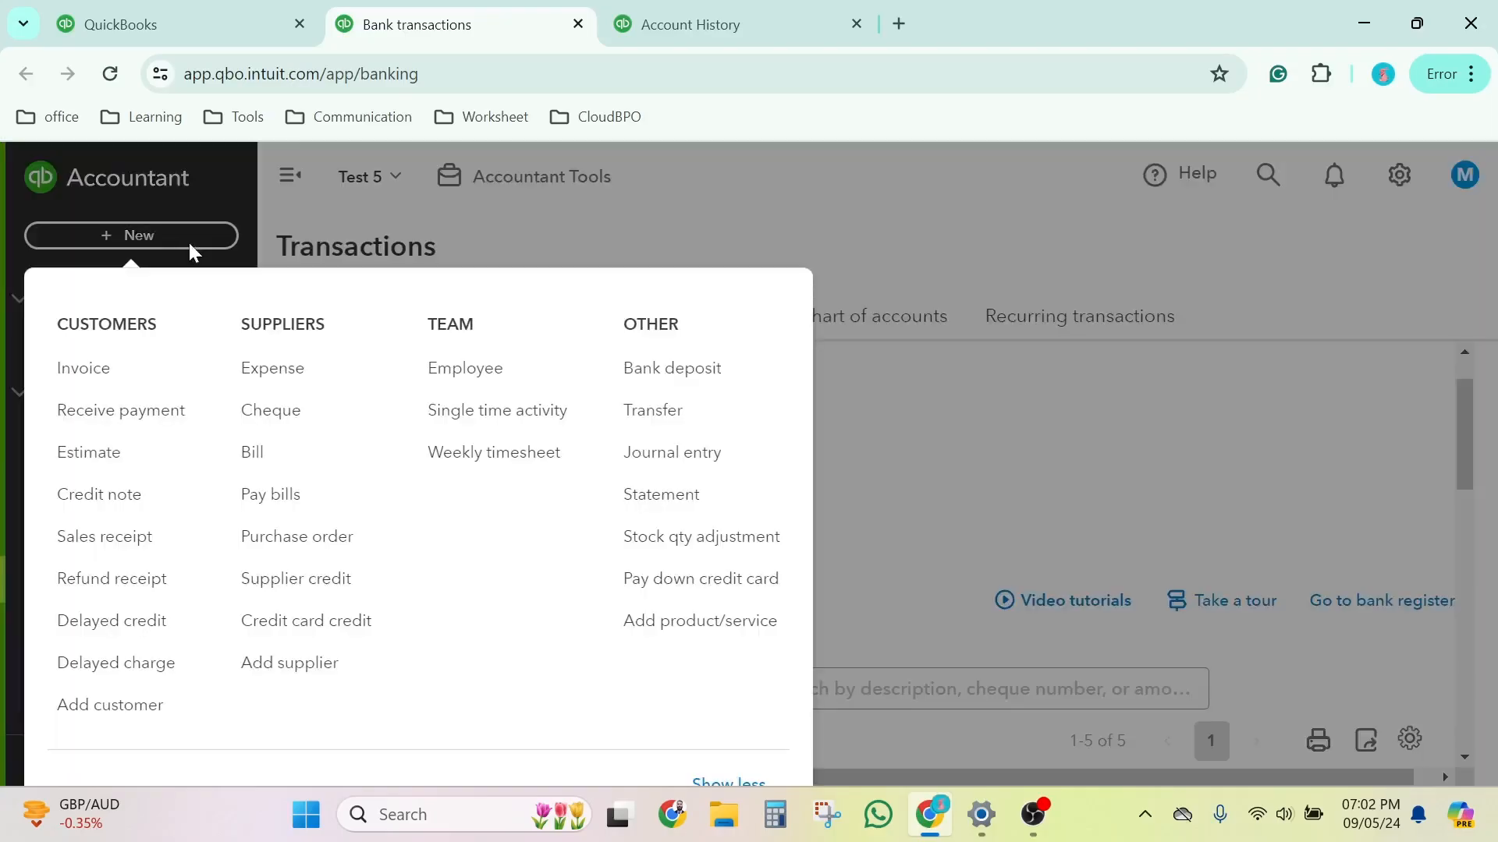
click(265, 373)
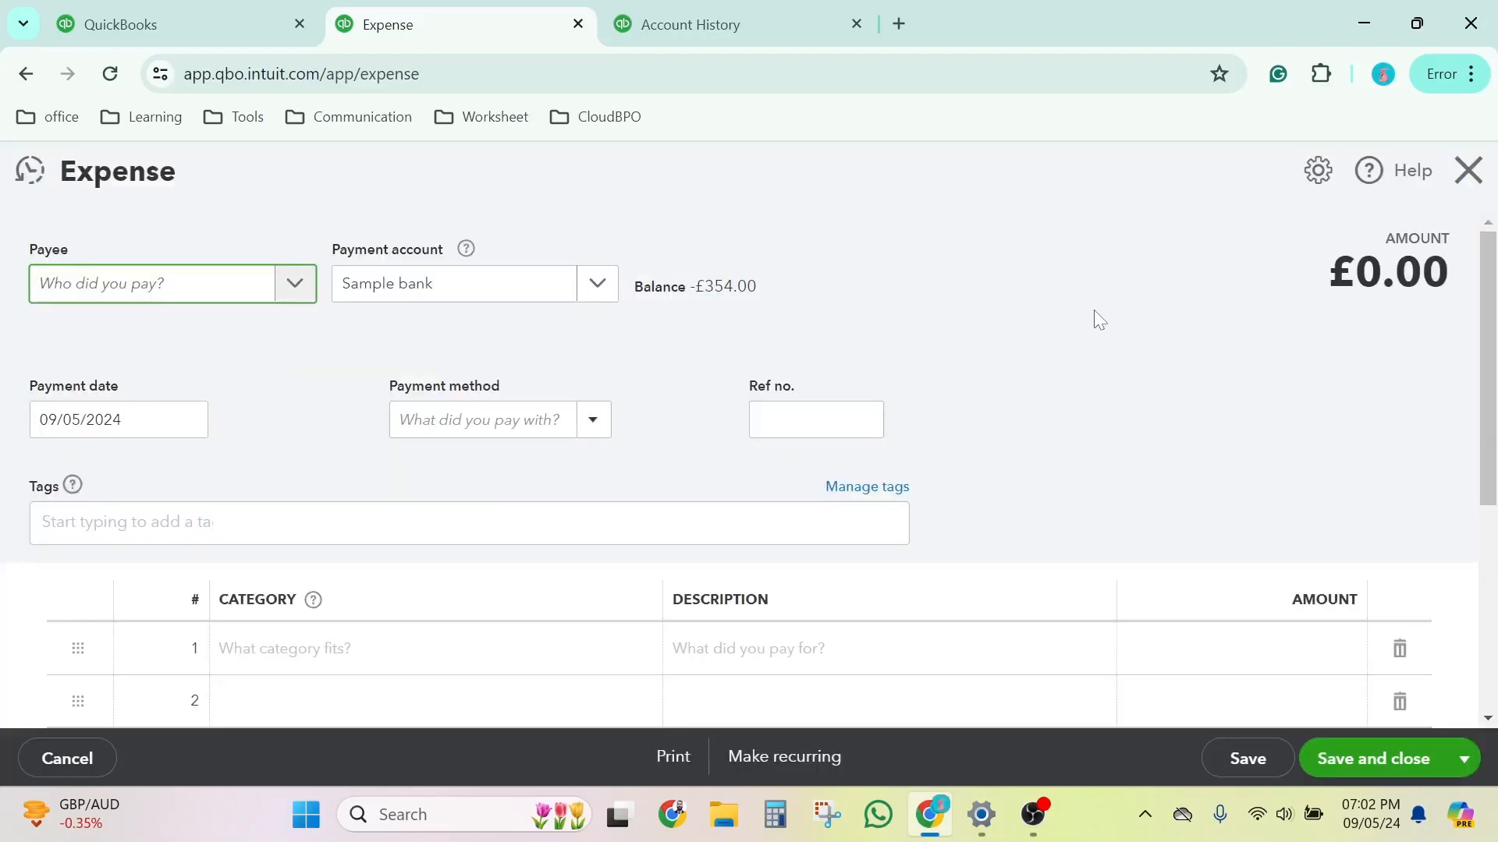
click(94, 286)
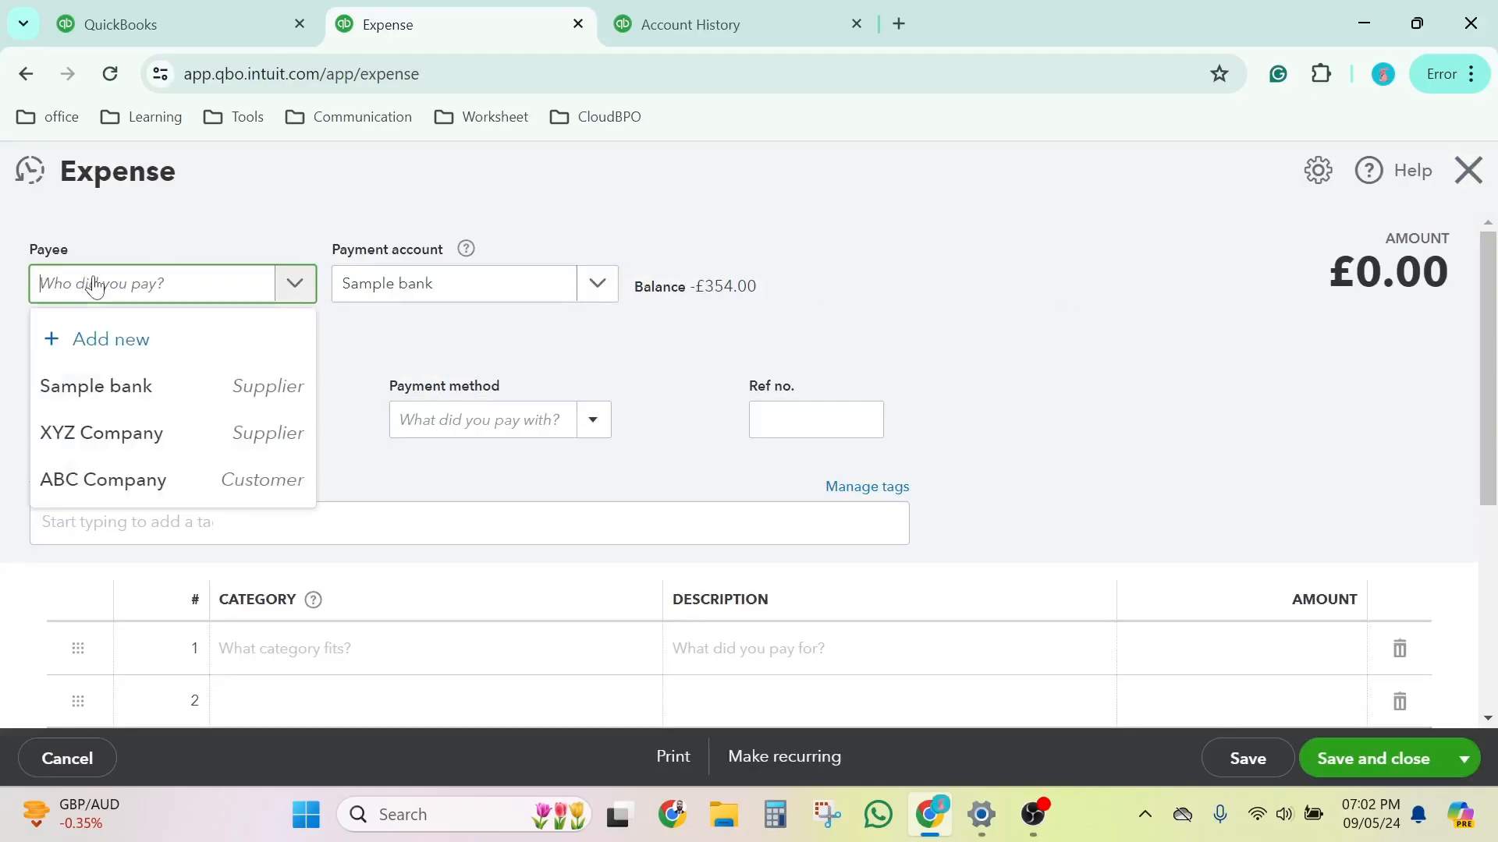
click(123, 482)
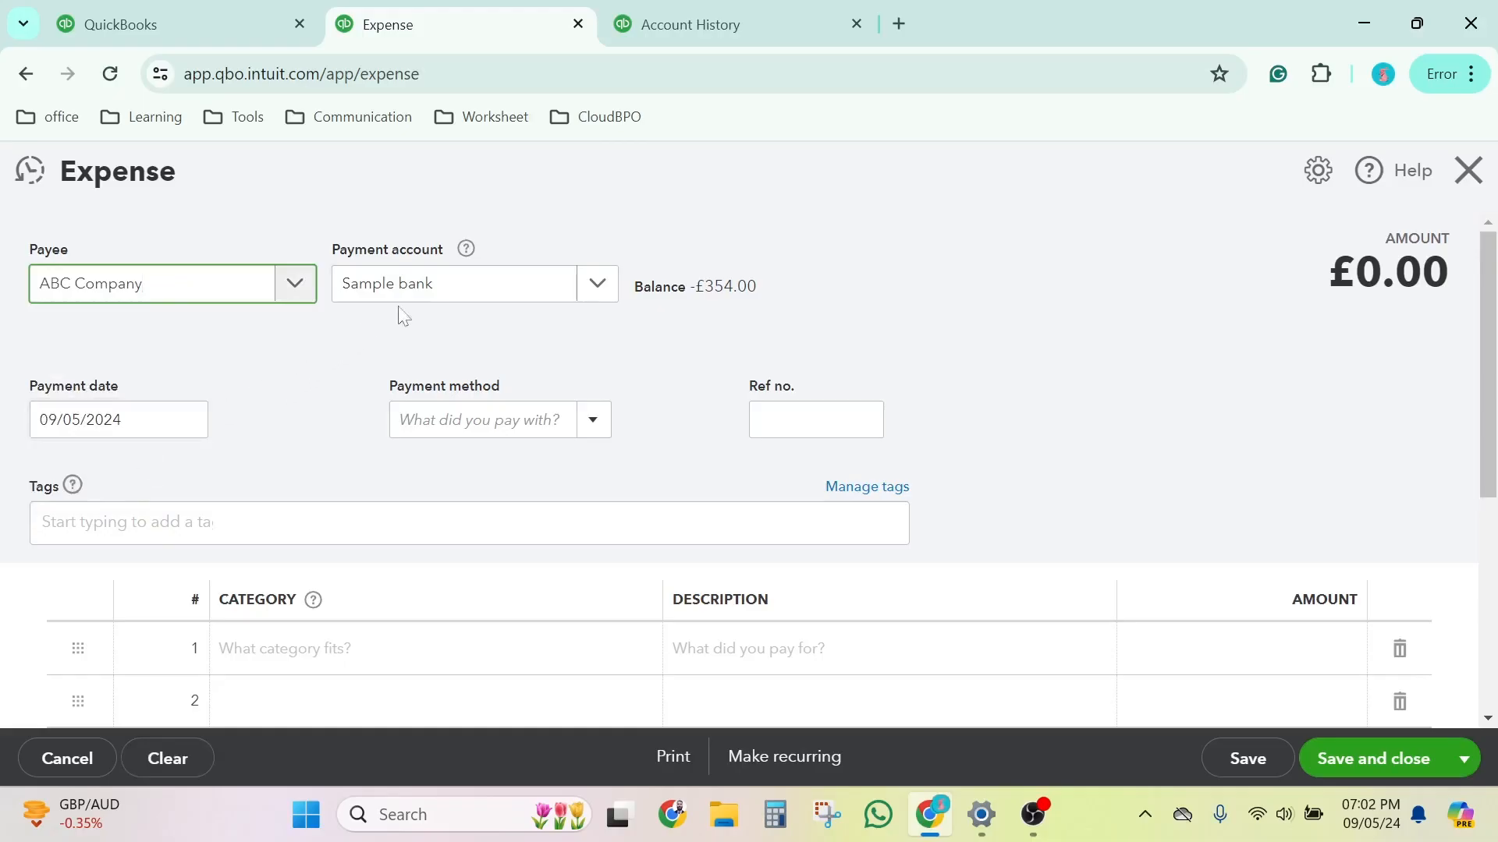
click(441, 296)
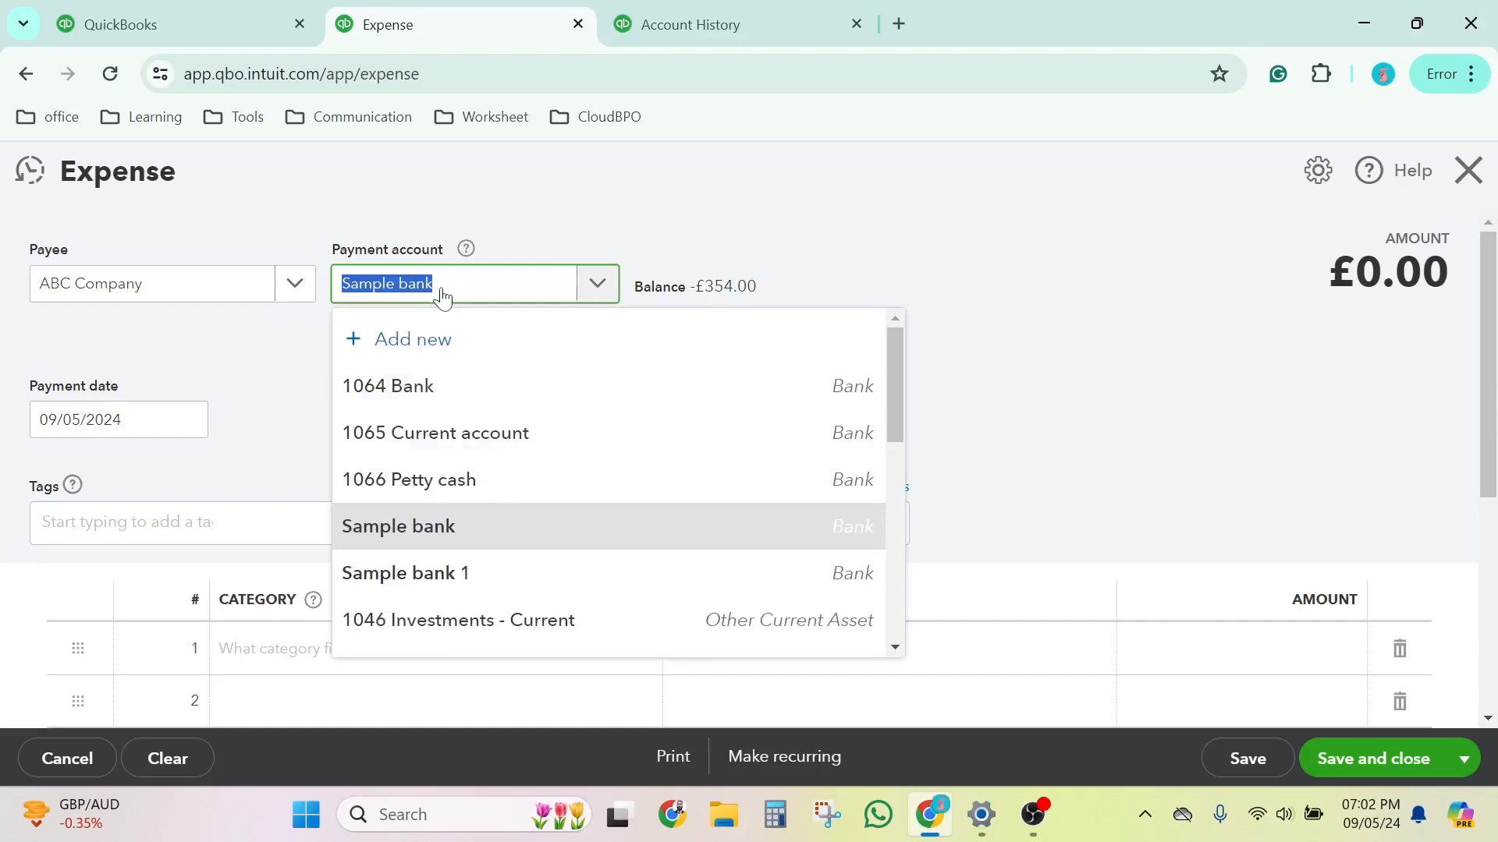
click(644, 201)
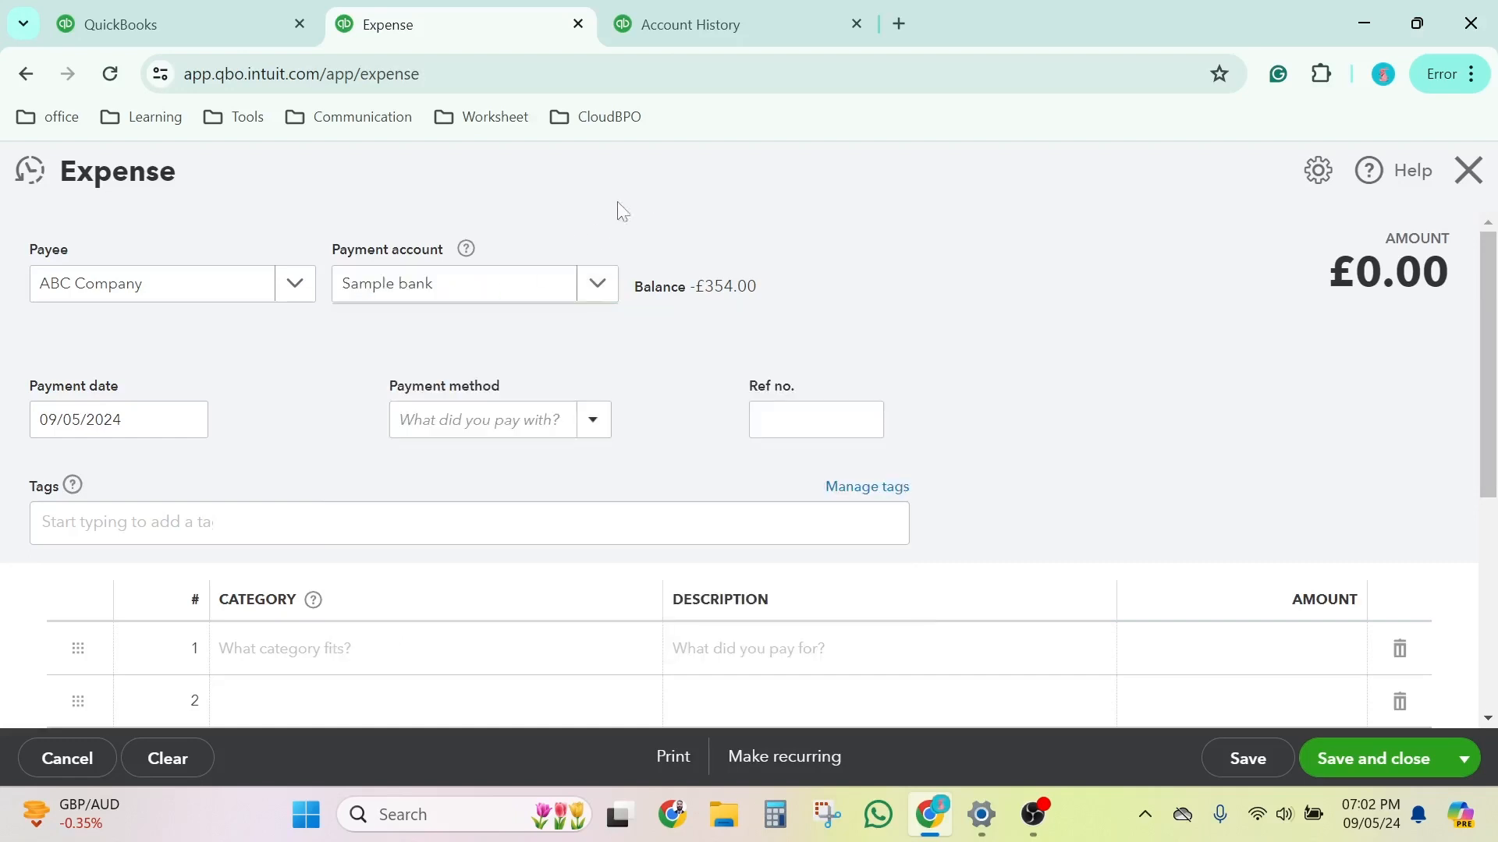
Step: Set the category of the first expense line to Office Supplies
scroll(160, 556, down, 2)
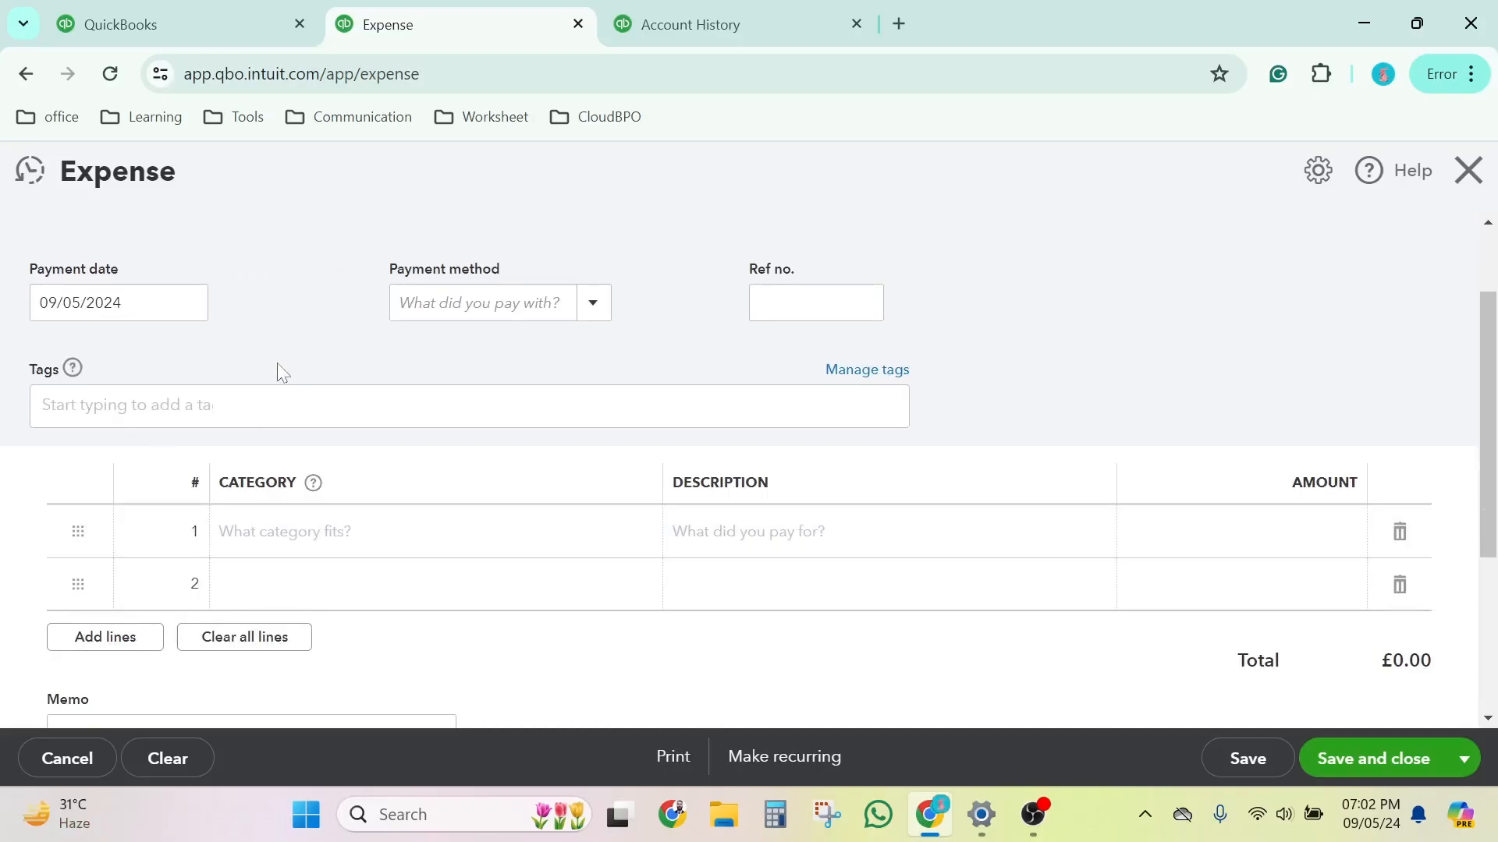
click(288, 530)
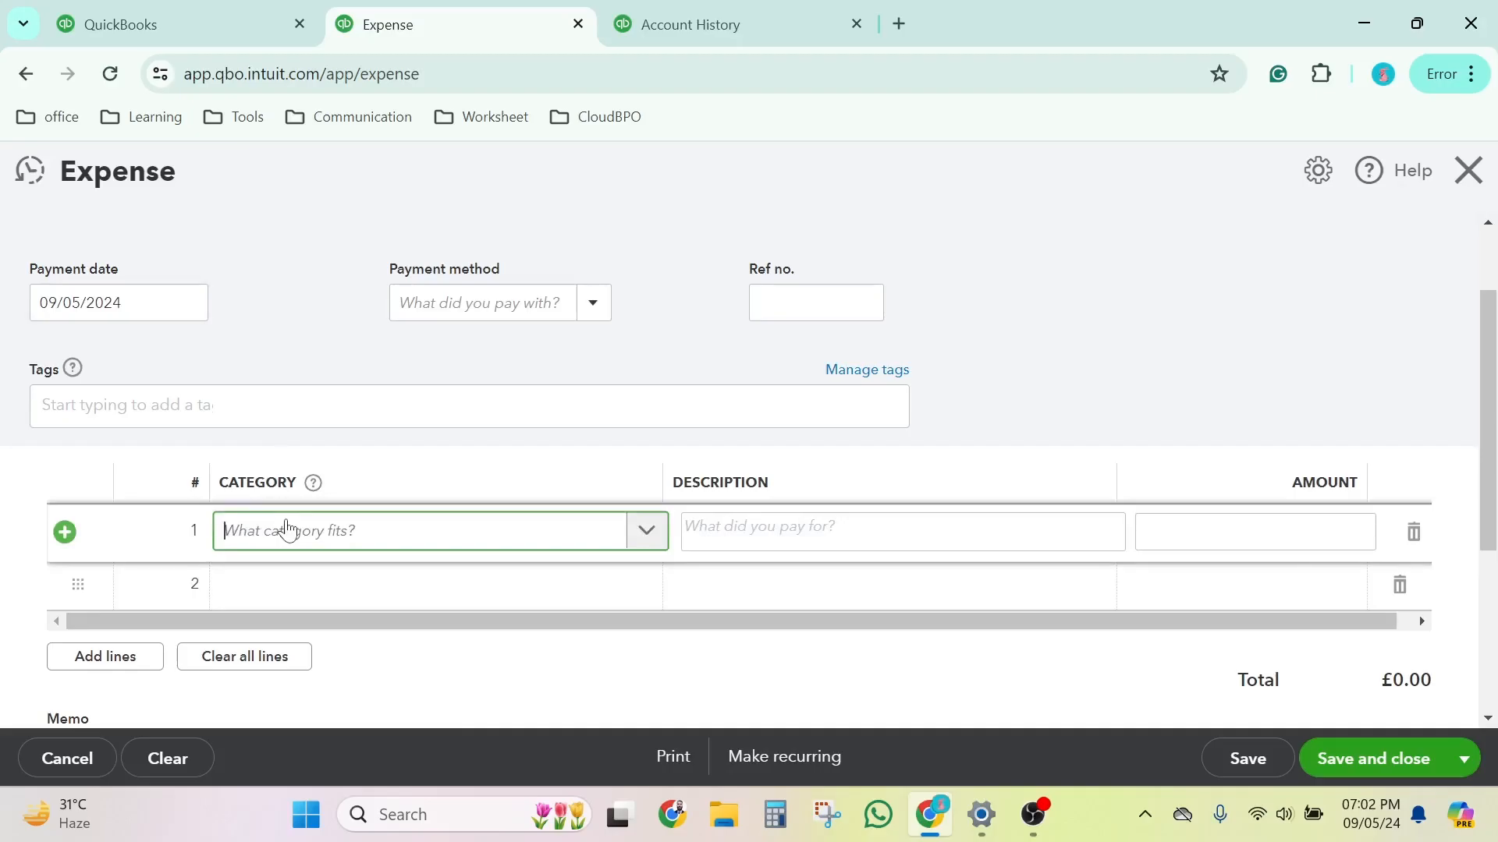
text(Office)
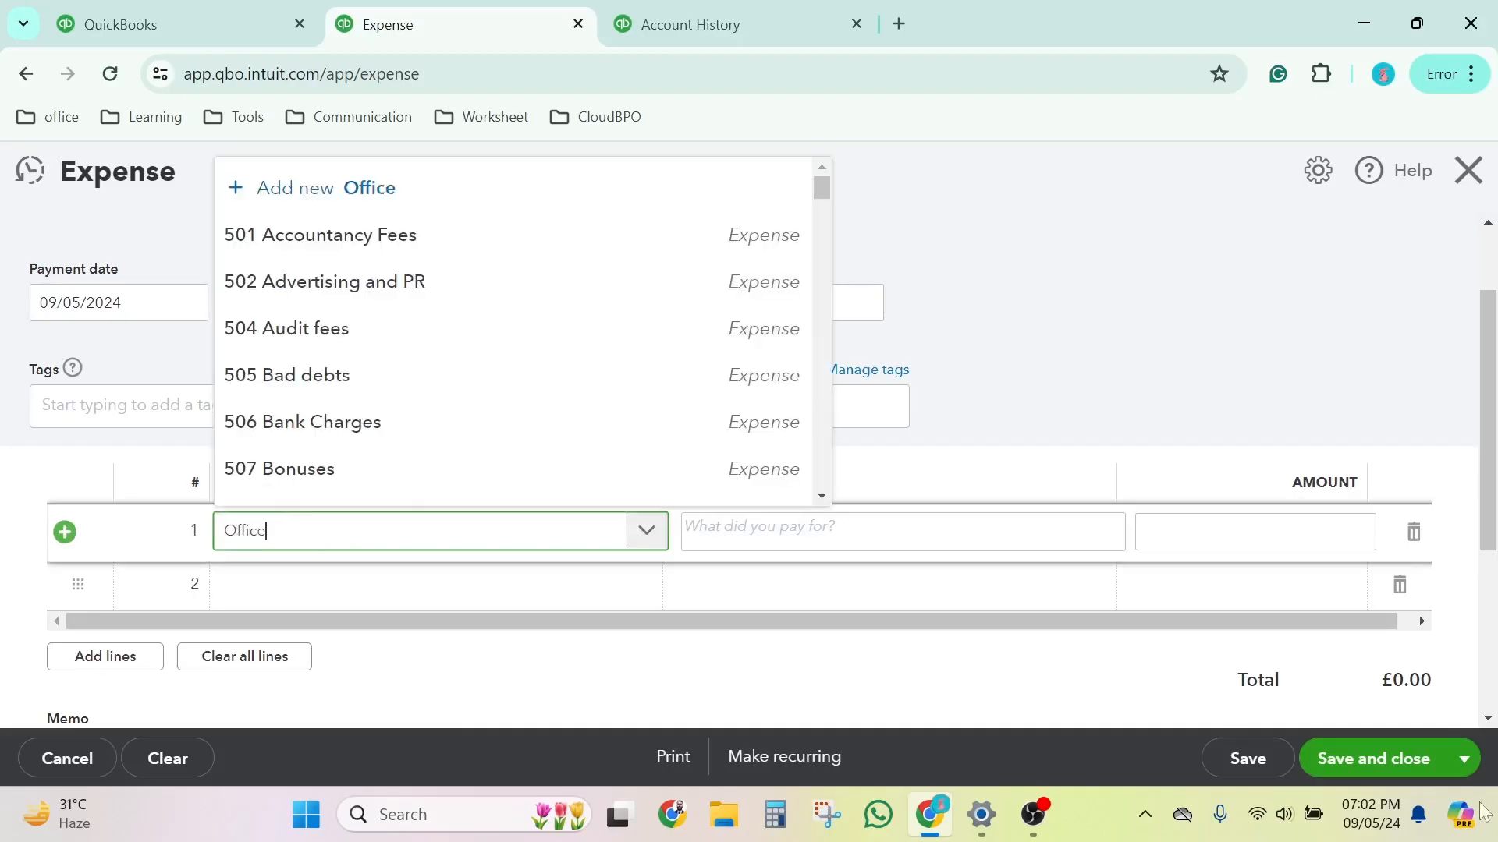
click(365, 490)
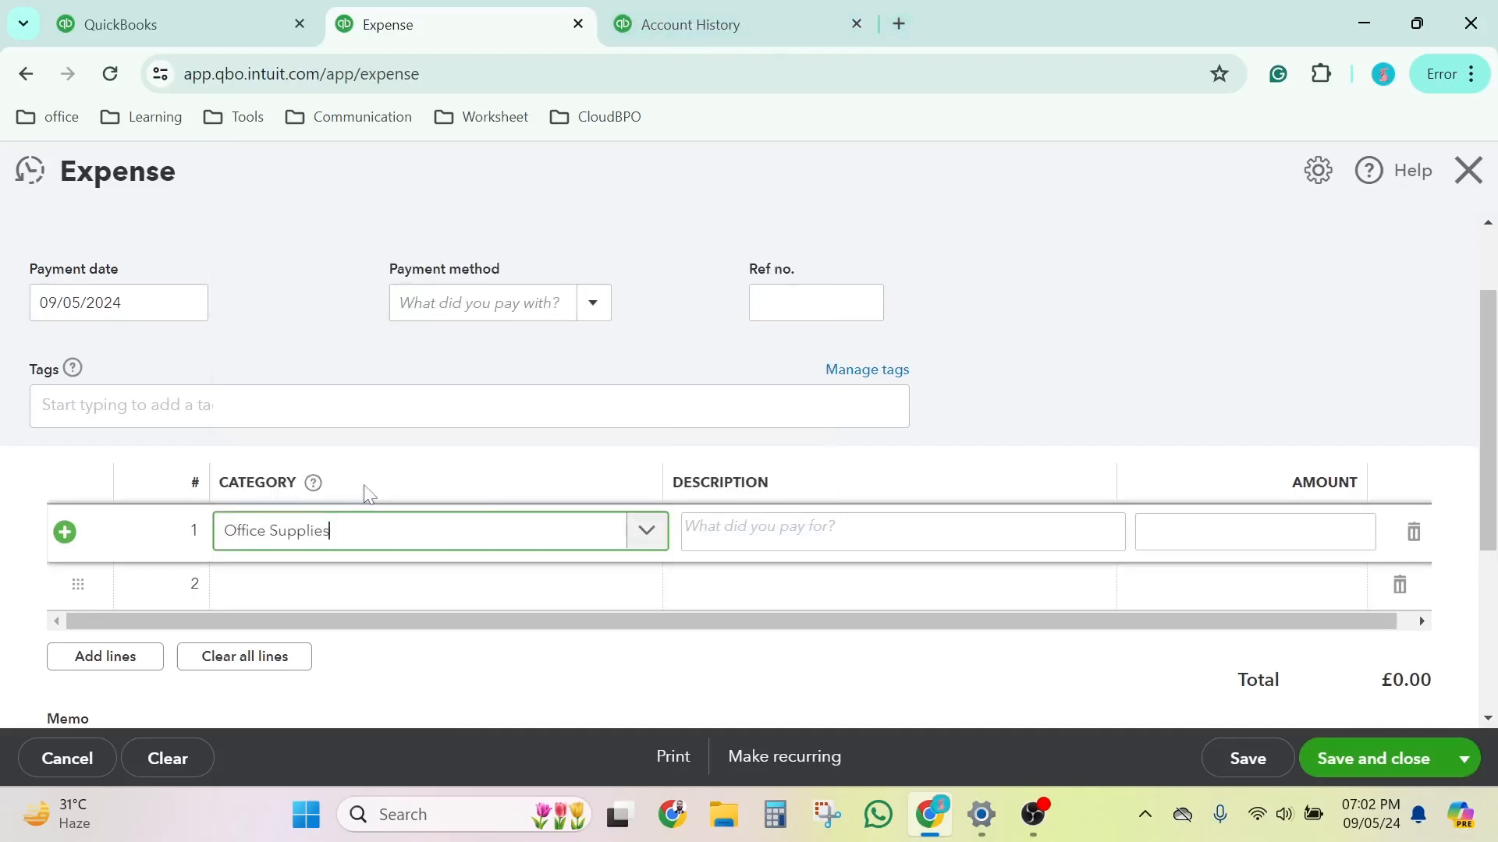
Step: Copy the category text Office Supplies into the first line's description and set its amount to 10
click(388, 544)
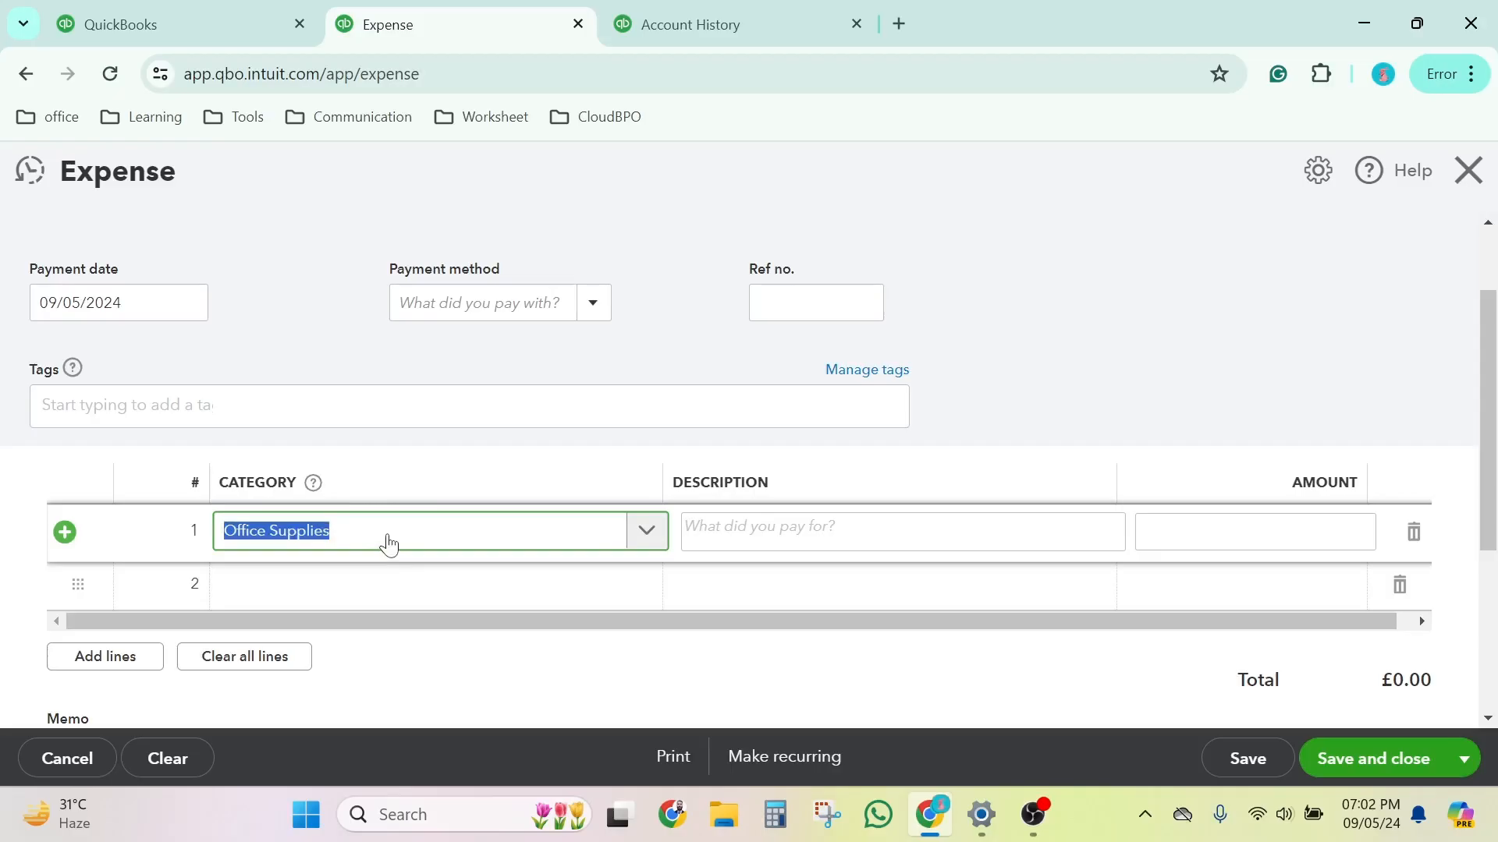
key(ctrl+c)
key(Tab)
key(ctrl+v)
key(Tab)
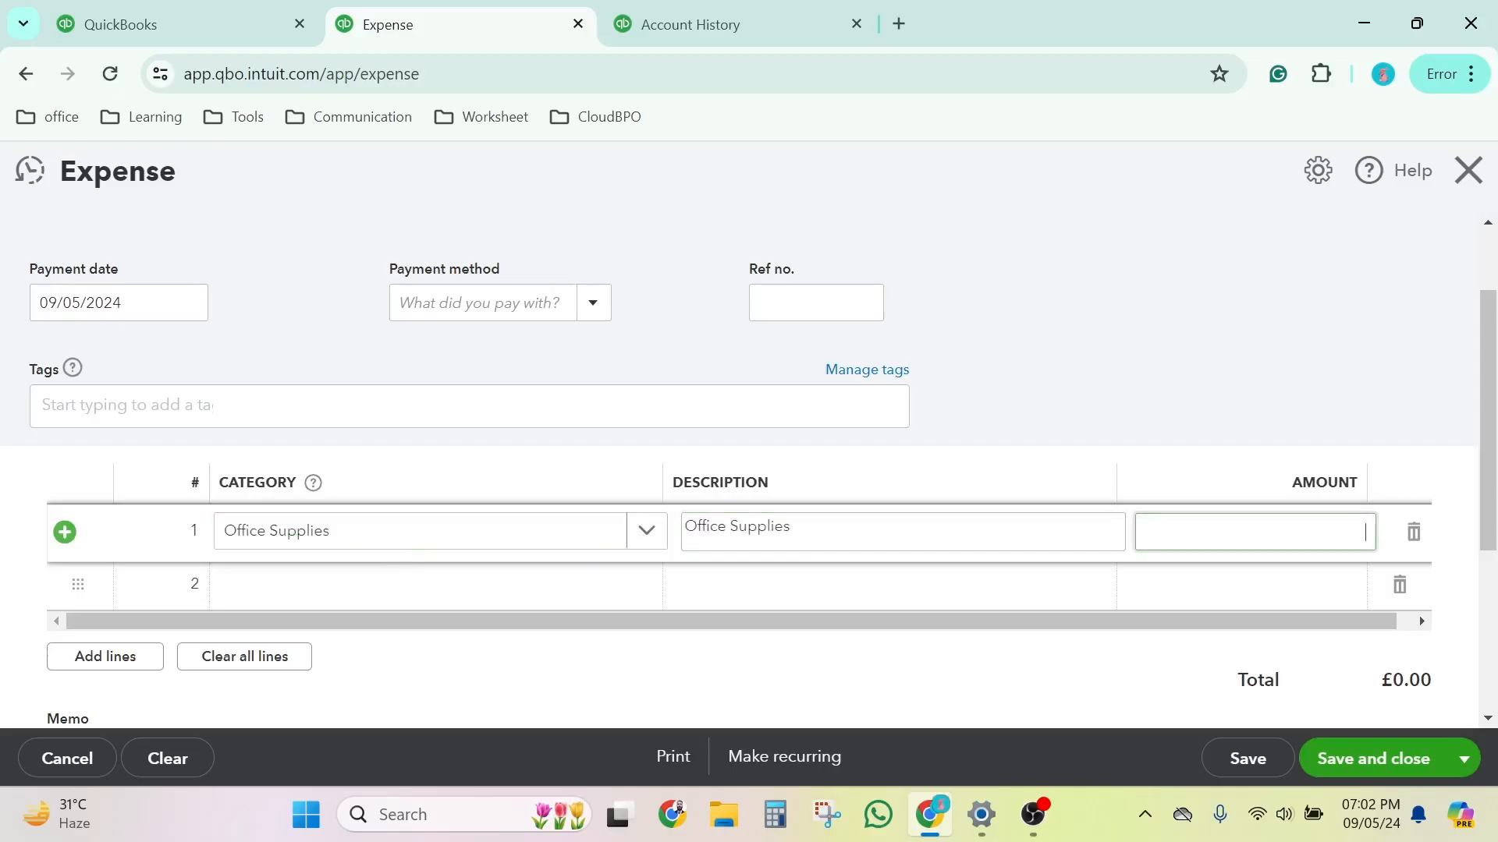
text(10)
scroll(1035, 552, down, 2)
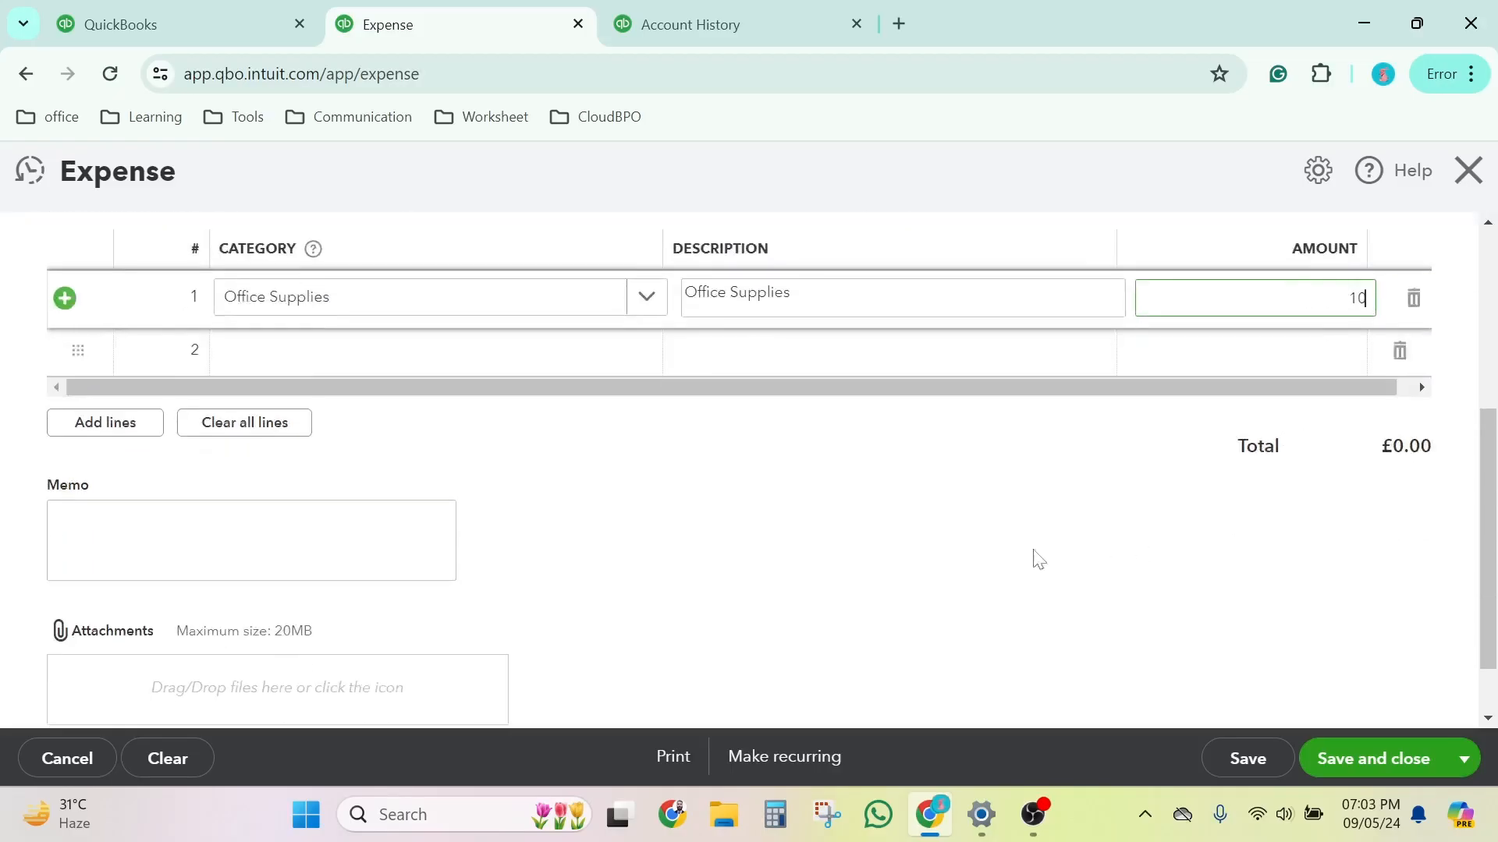
click(996, 557)
scroll(839, 555, down, 1)
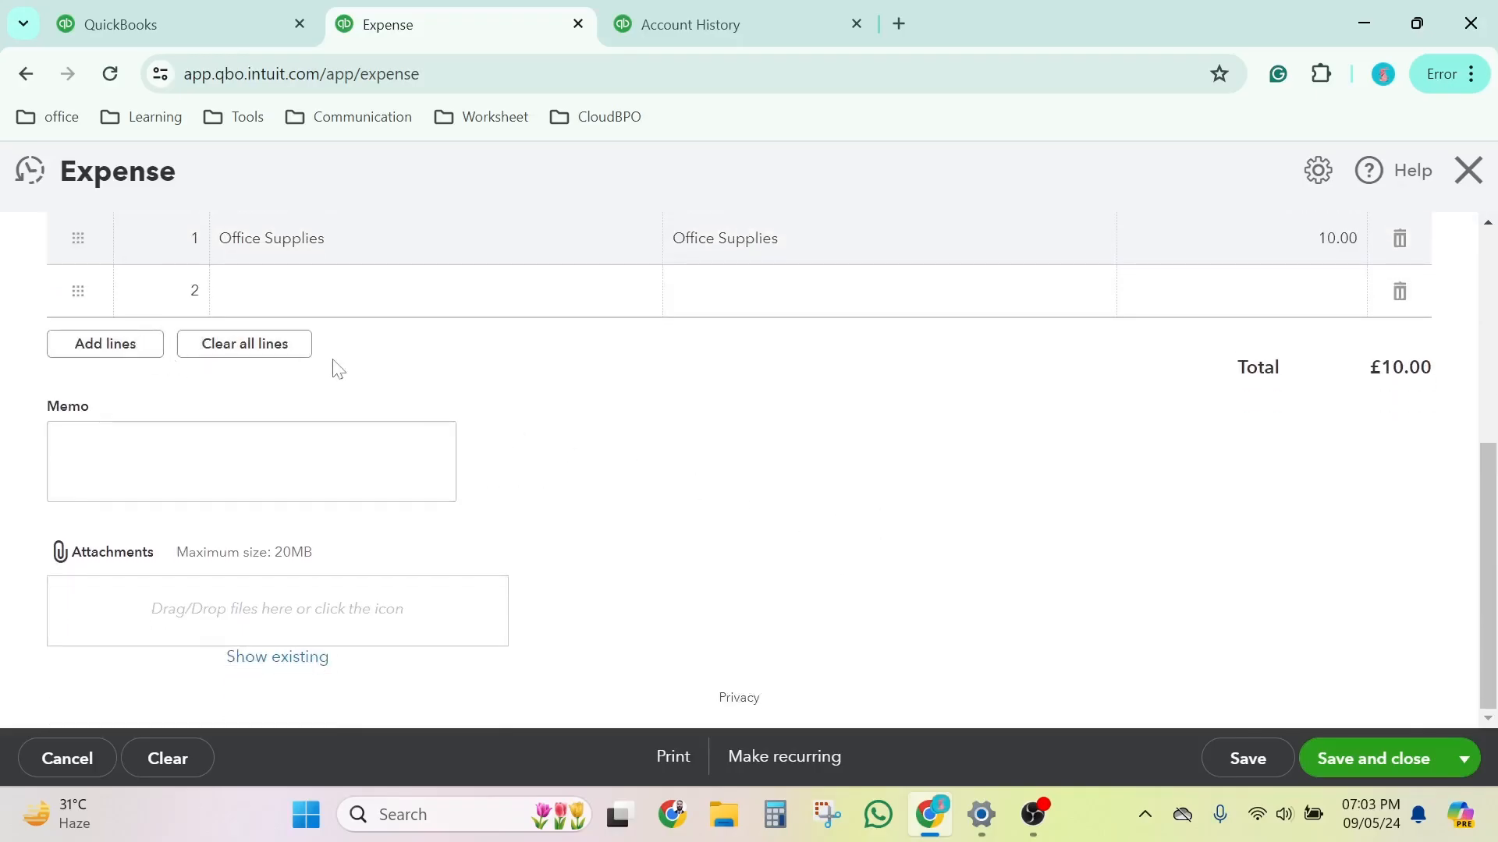
Step: Try adding blank lines to the expense and clearing all lines, restoring the Office Supplies line
scroll(334, 365, up, 1)
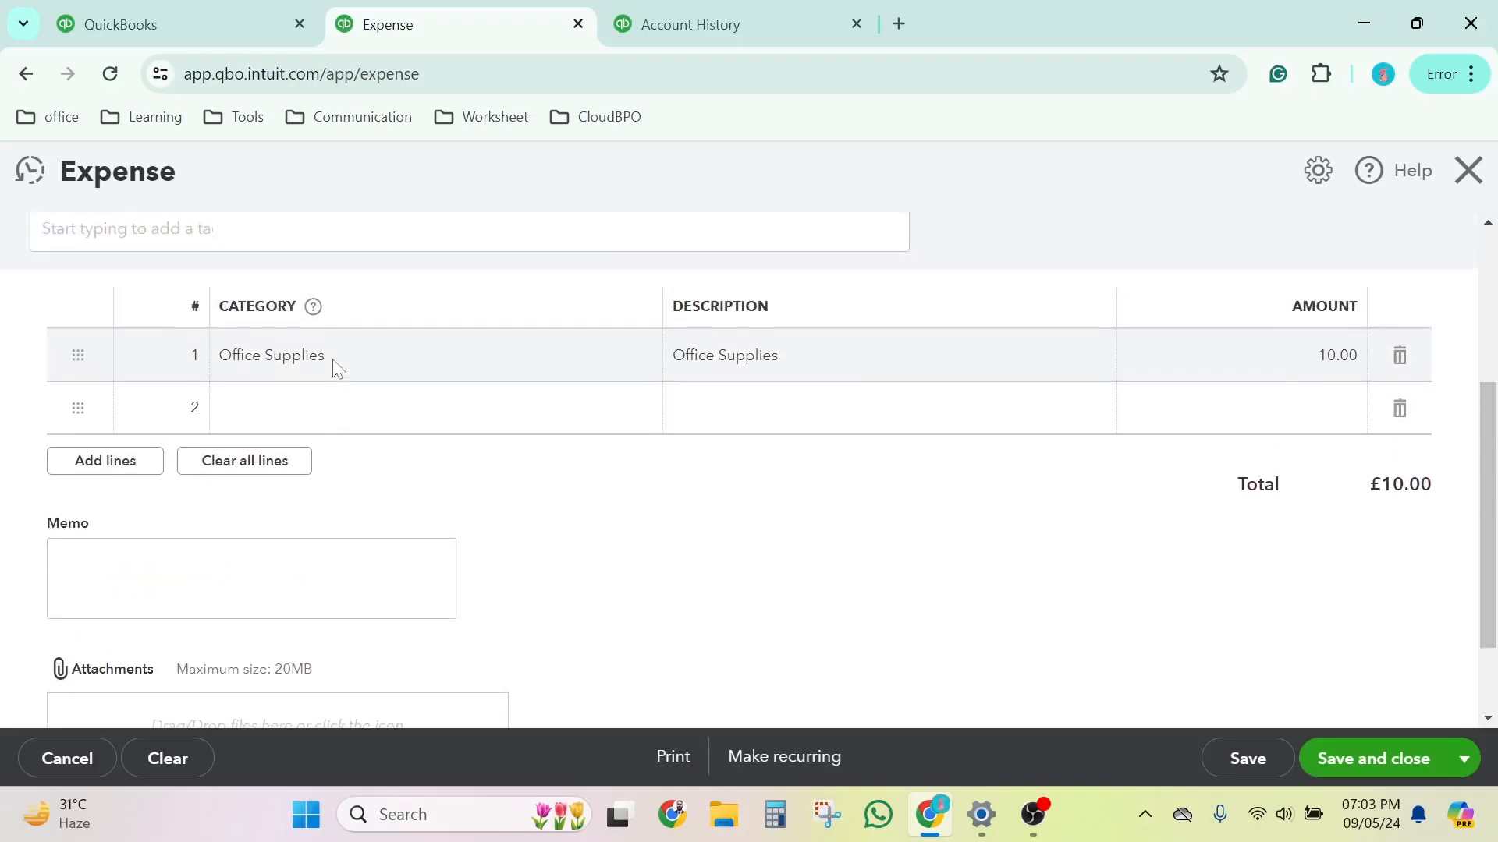
click(88, 460)
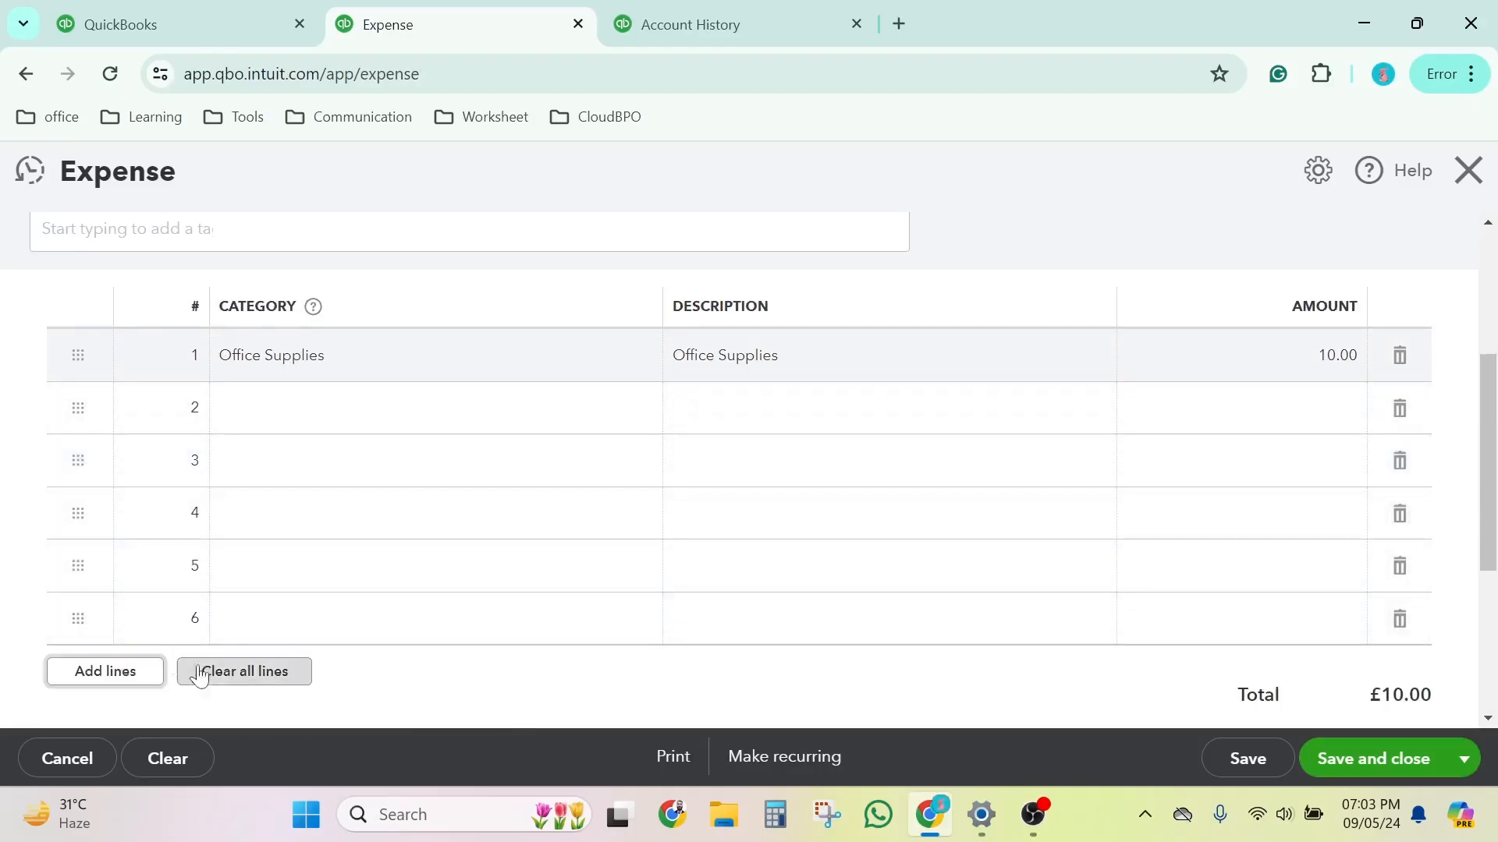
click(203, 670)
scroll(359, 484, up, 3)
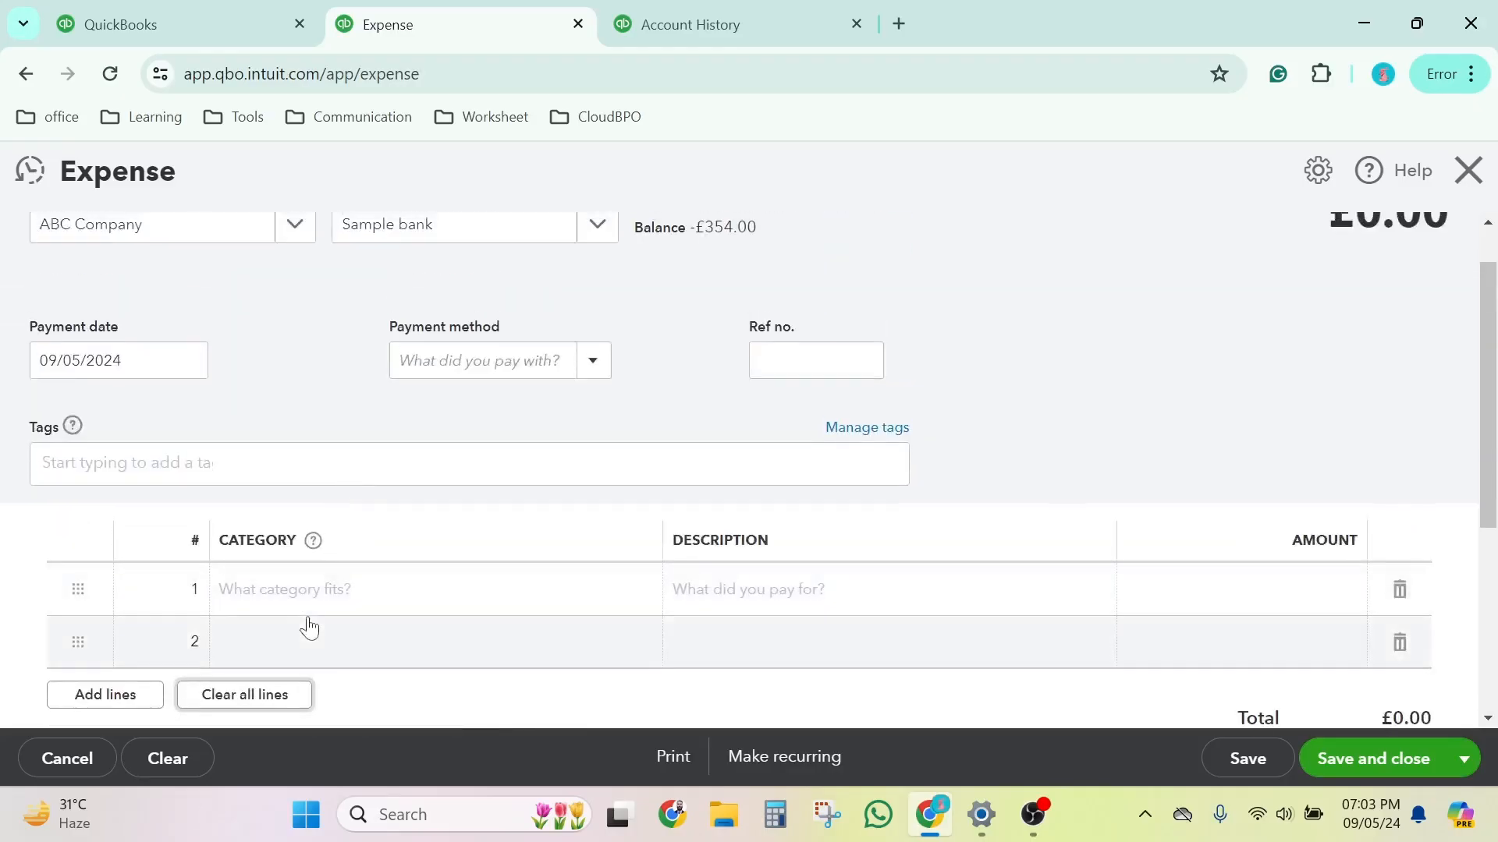
click(304, 591)
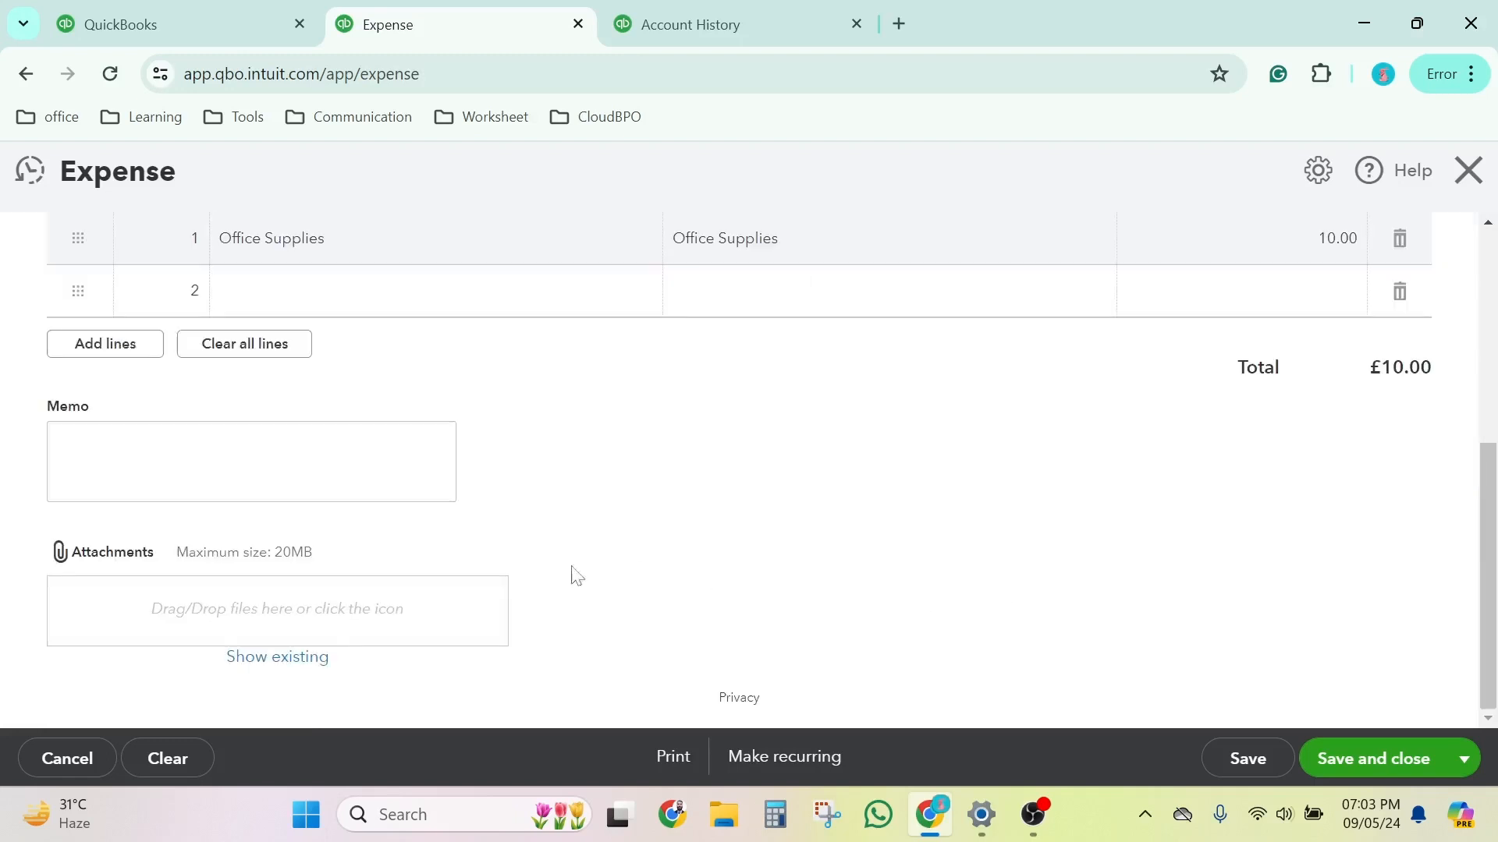
Step: Browse the Screenshots folder for a file to attach to the expense, without attaching one
click(282, 609)
scroll(359, 499, down, 3)
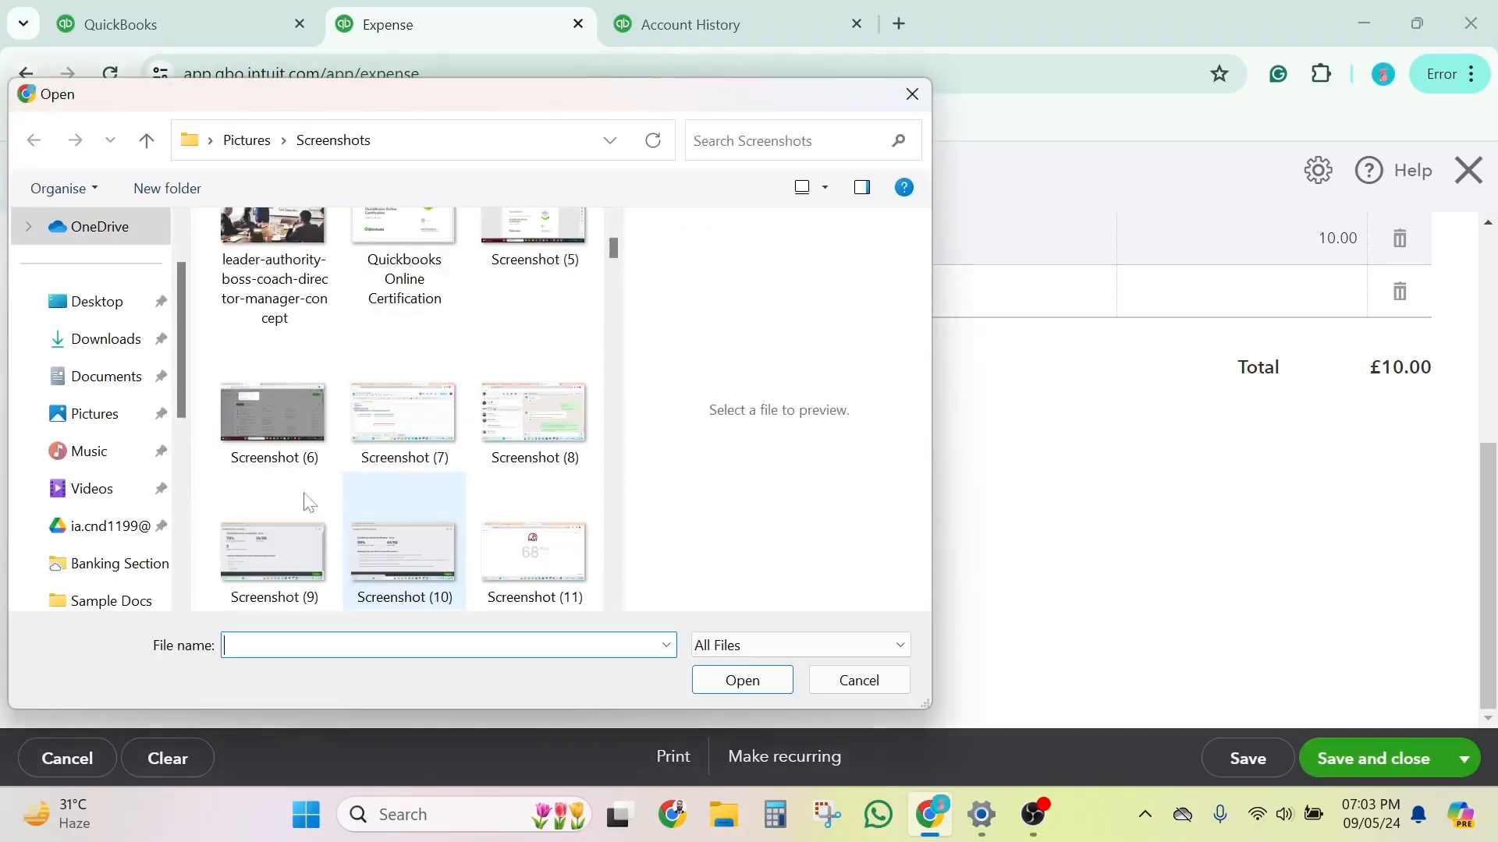
click(913, 93)
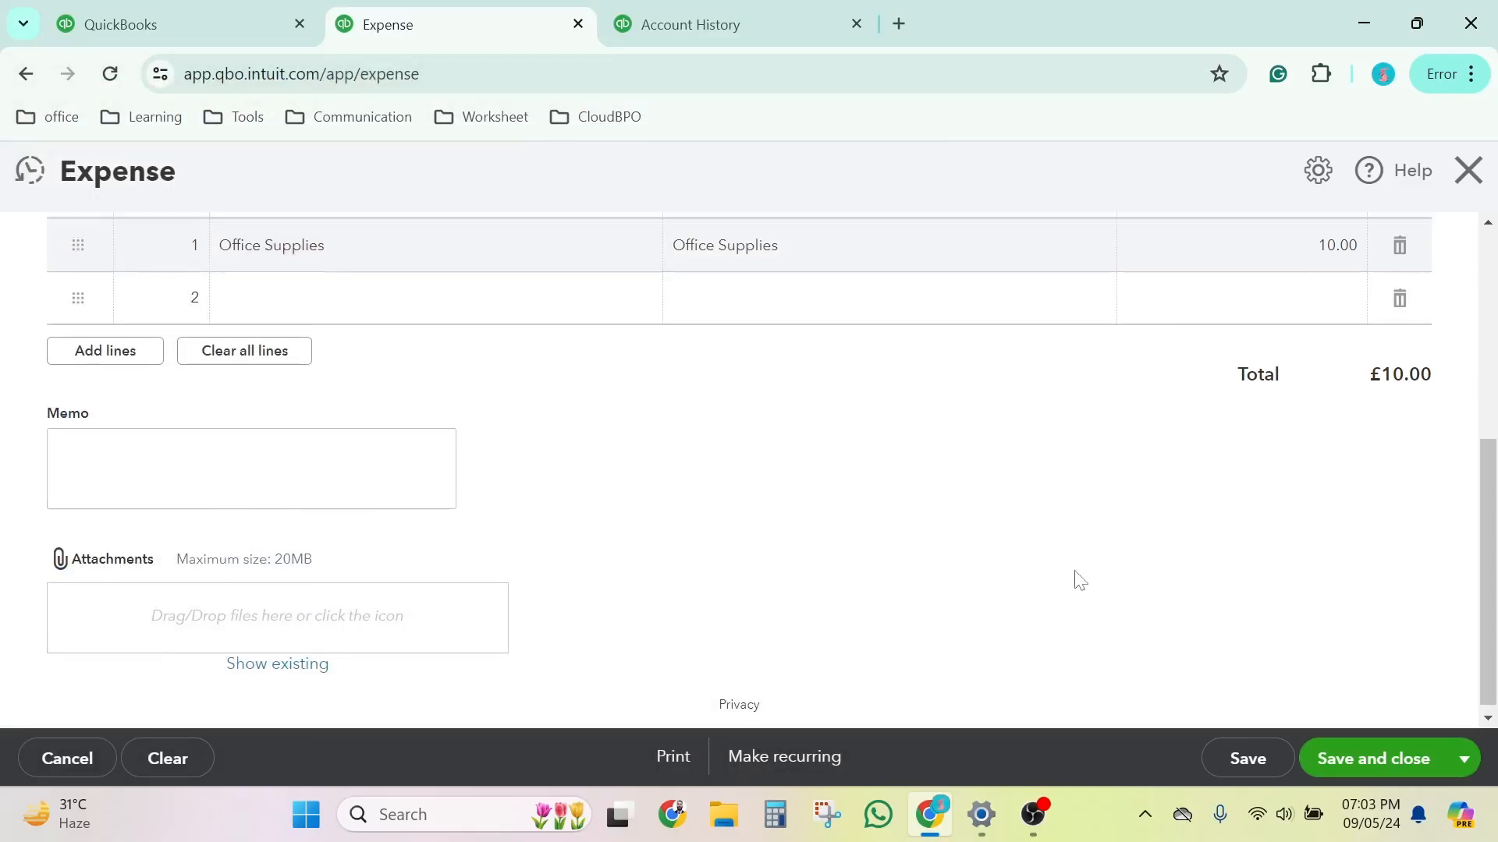
Step: Save the ABC Company expense for printing and check its expense voucher in the print preview
scroll(1077, 578, up, 1)
scroll(1076, 578, down, 1)
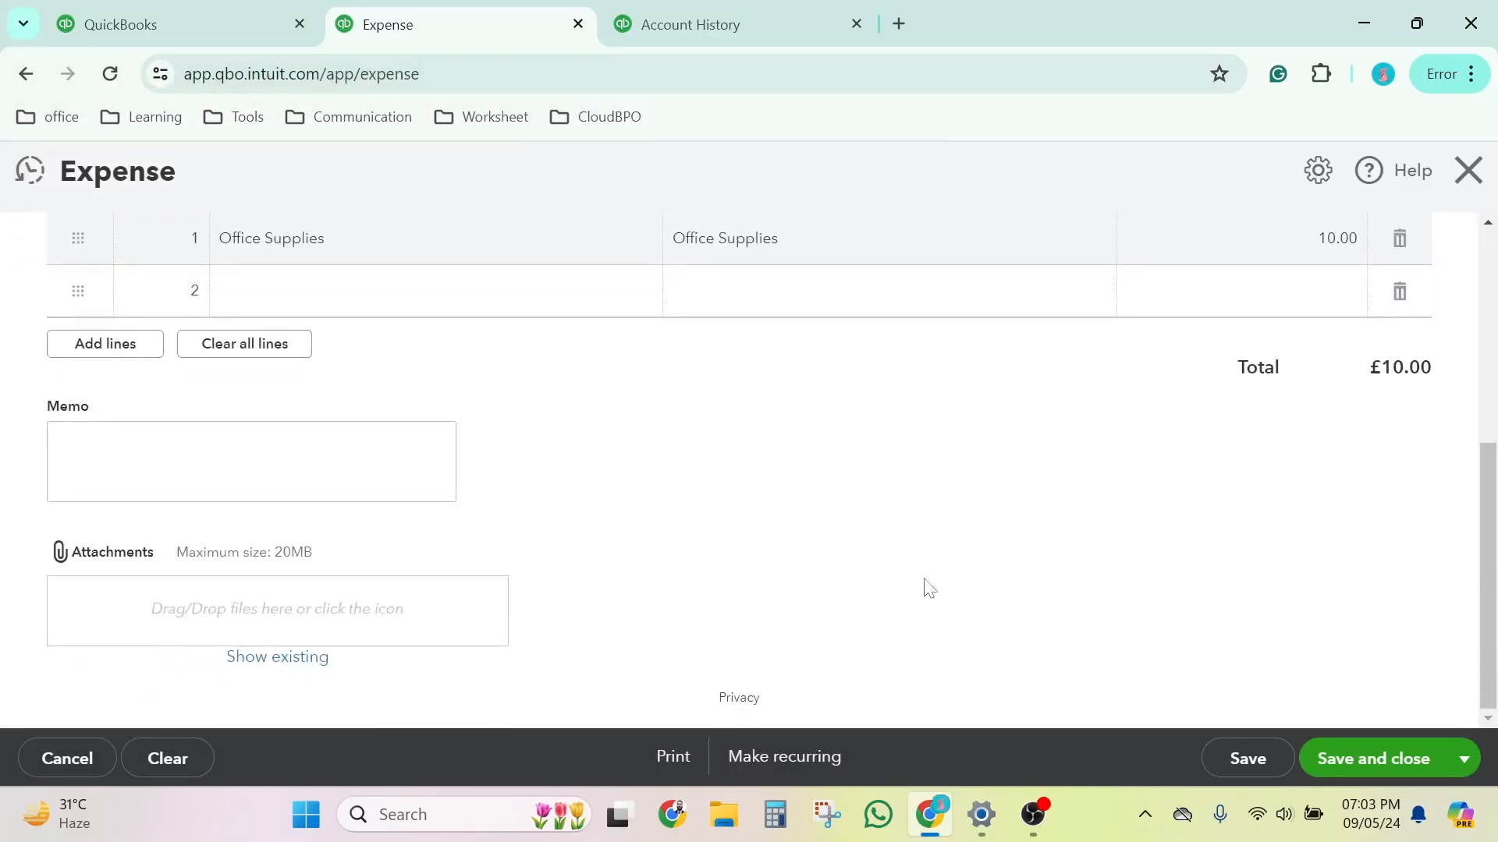
click(687, 756)
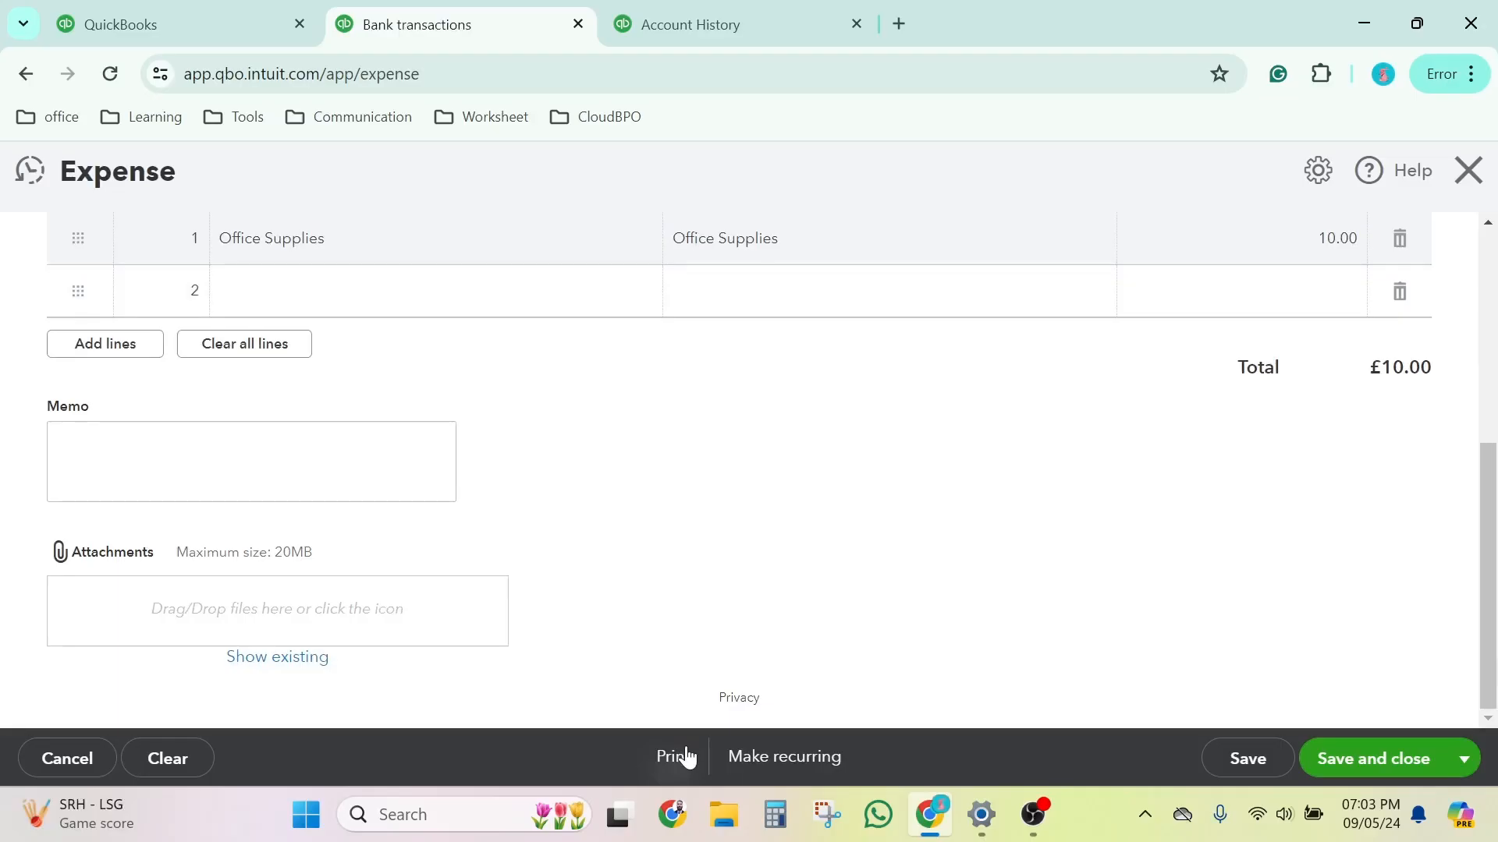
scroll(756, 572, up, 5)
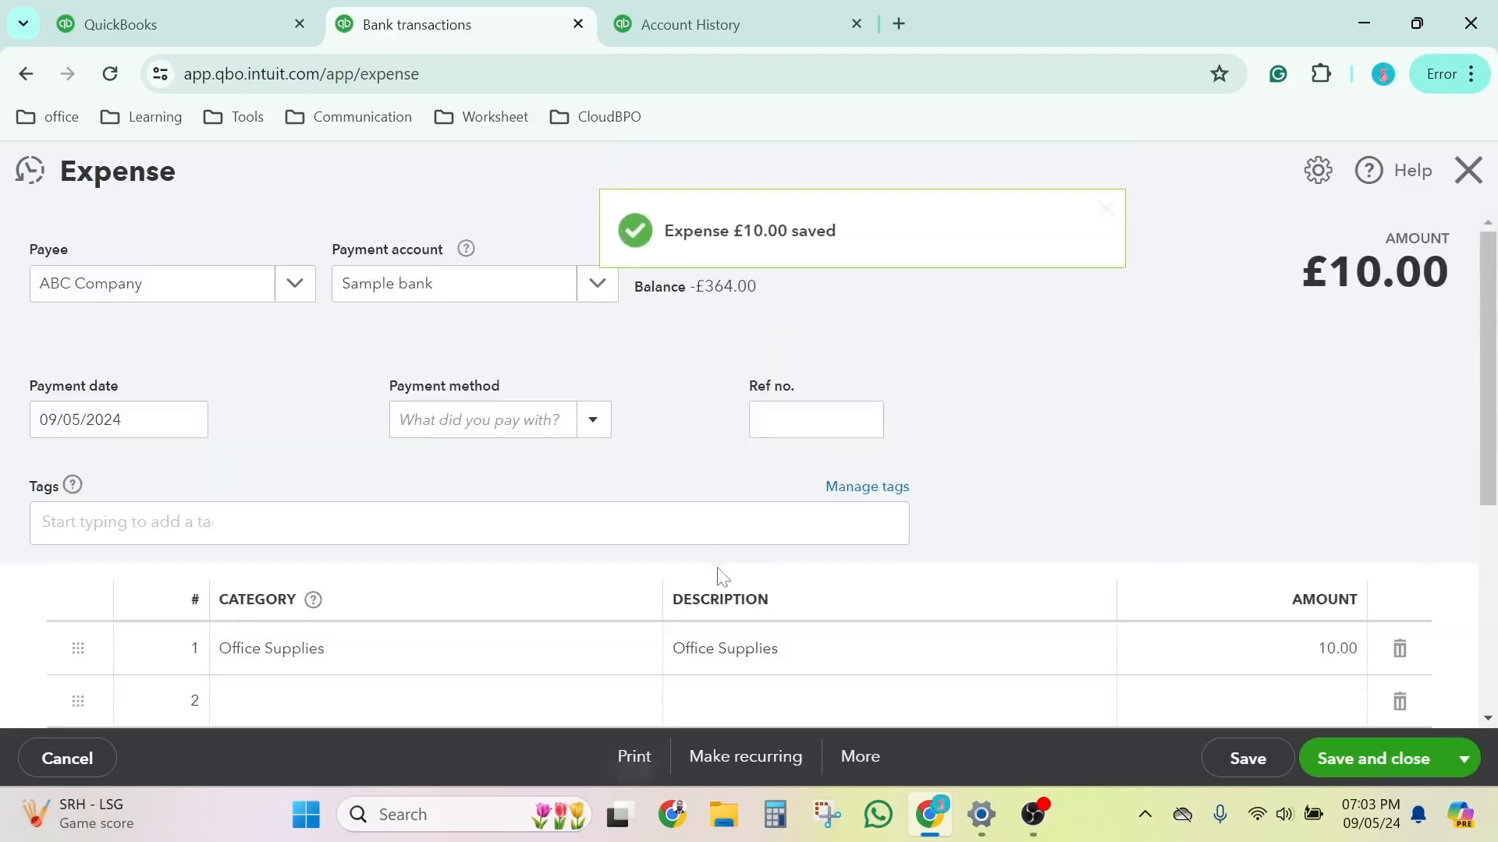
click(634, 757)
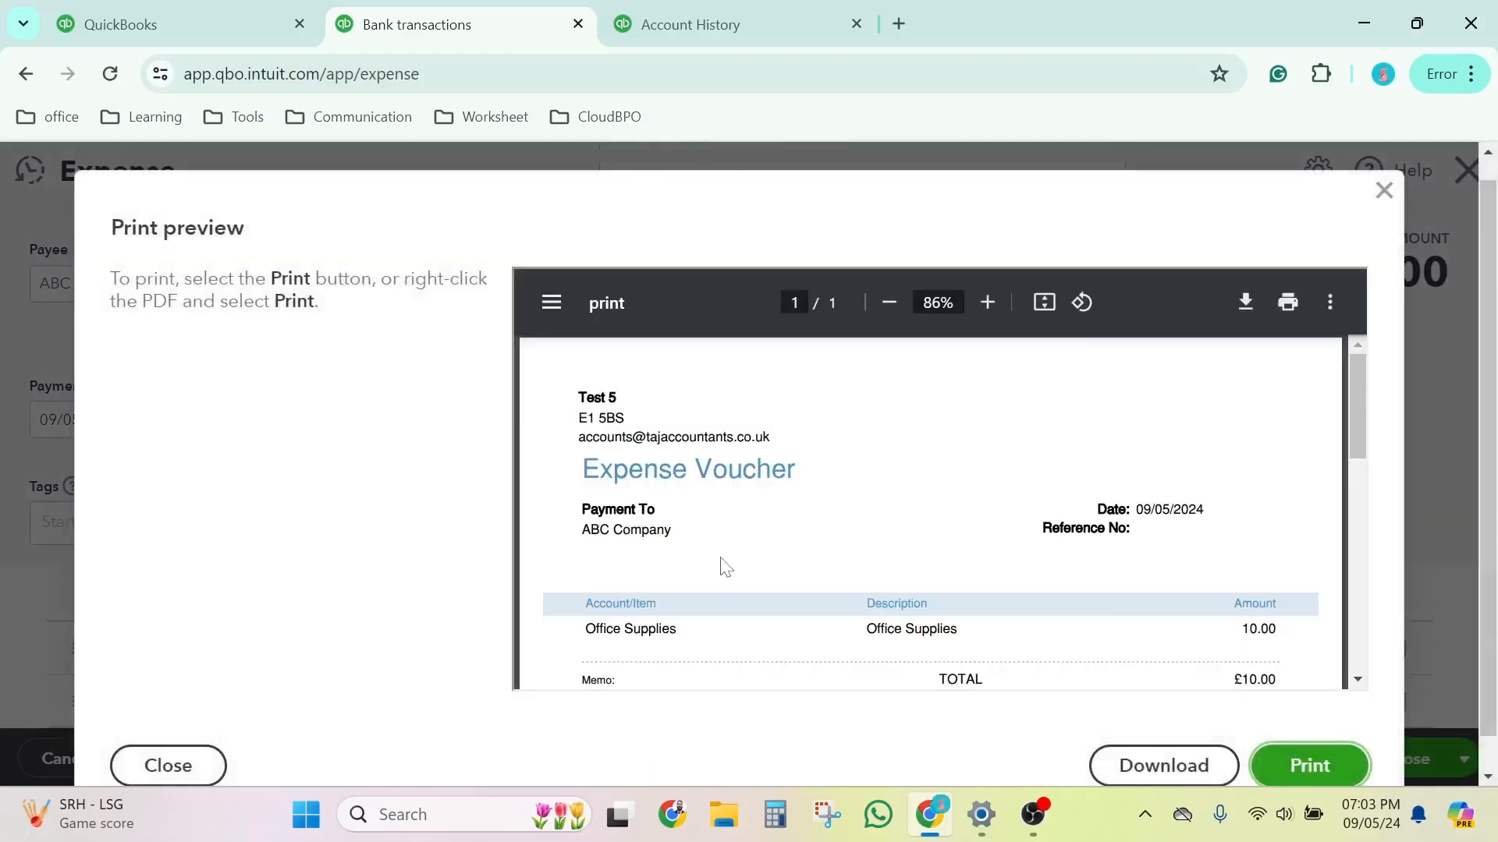
scroll(724, 570, down, 10)
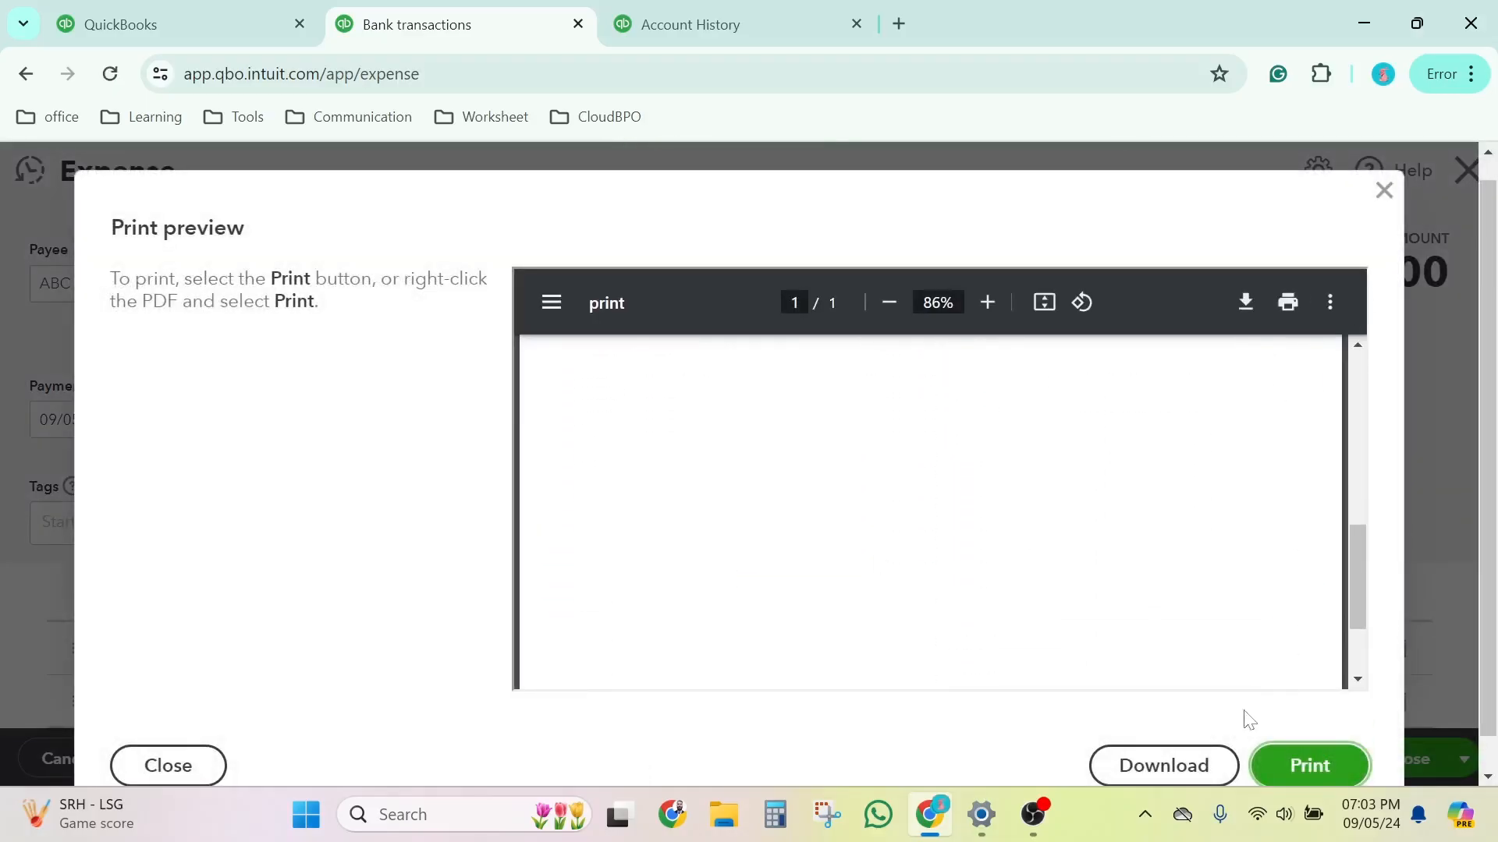
click(1384, 190)
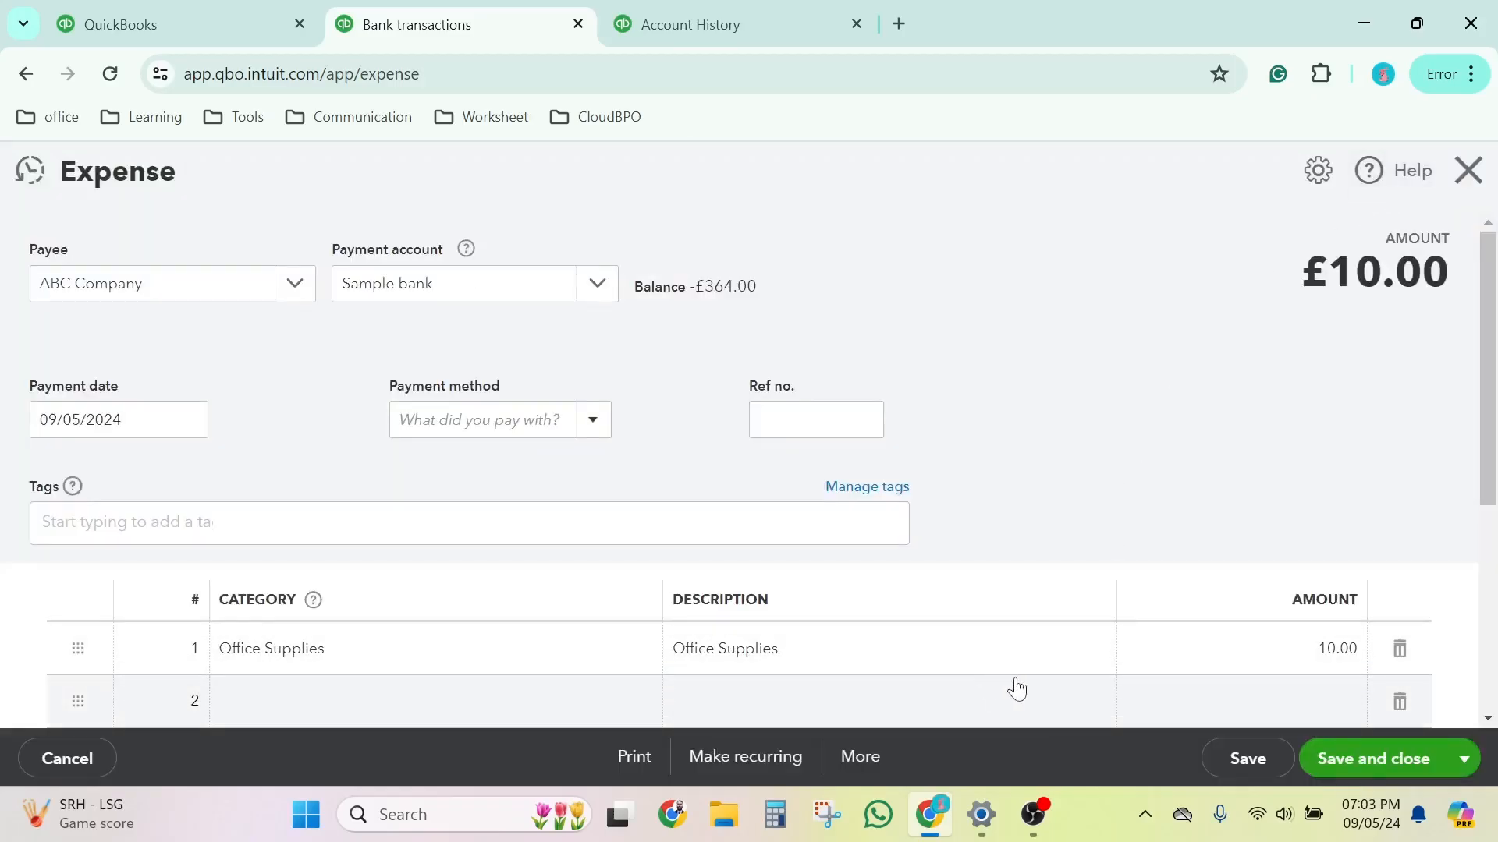
Step: Save and close the ABC Company expense
scroll(1026, 670, down, 3)
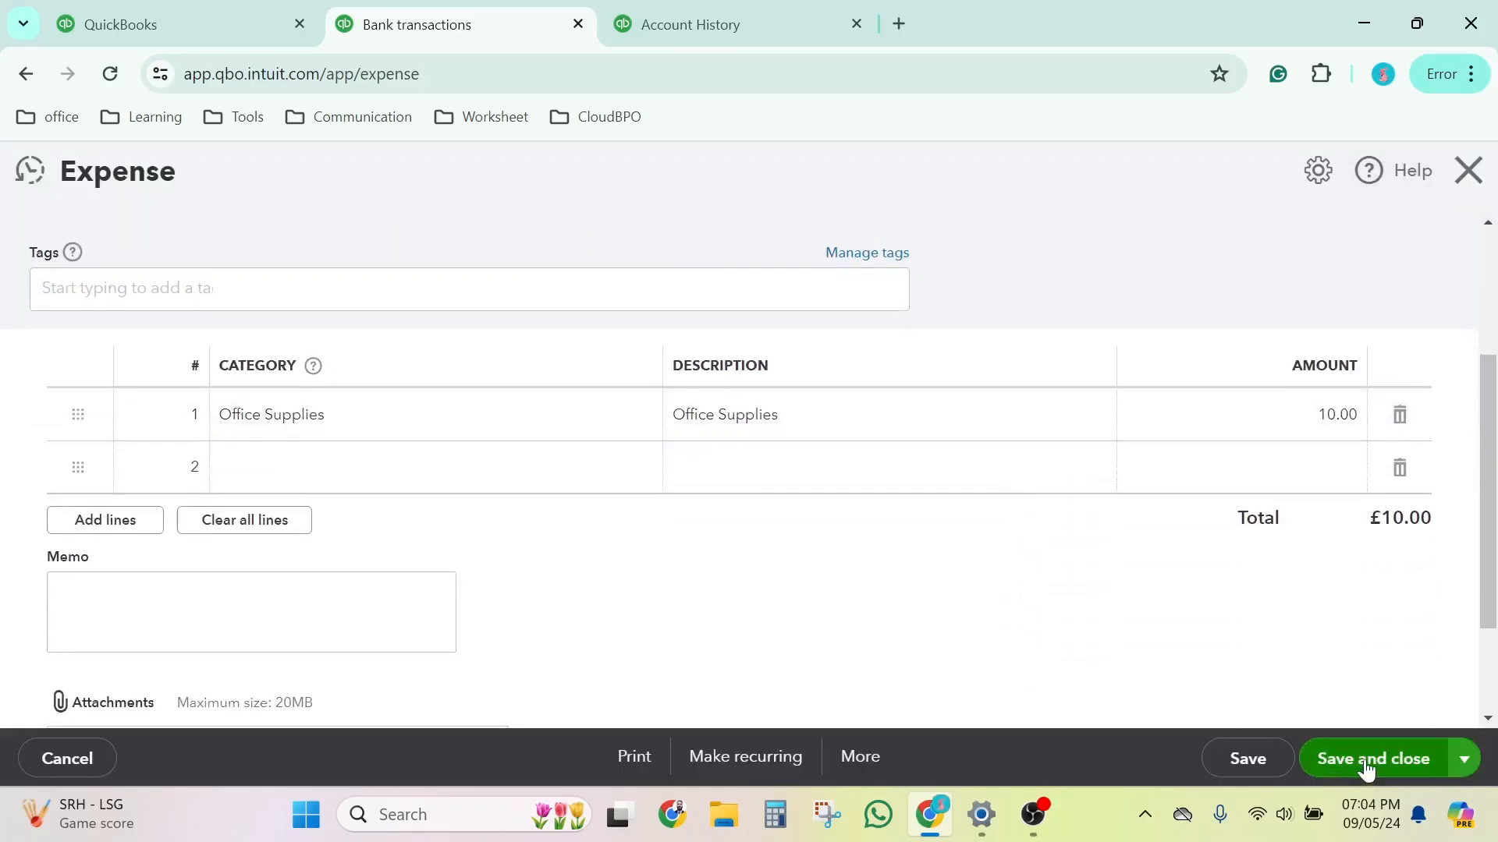
click(1366, 769)
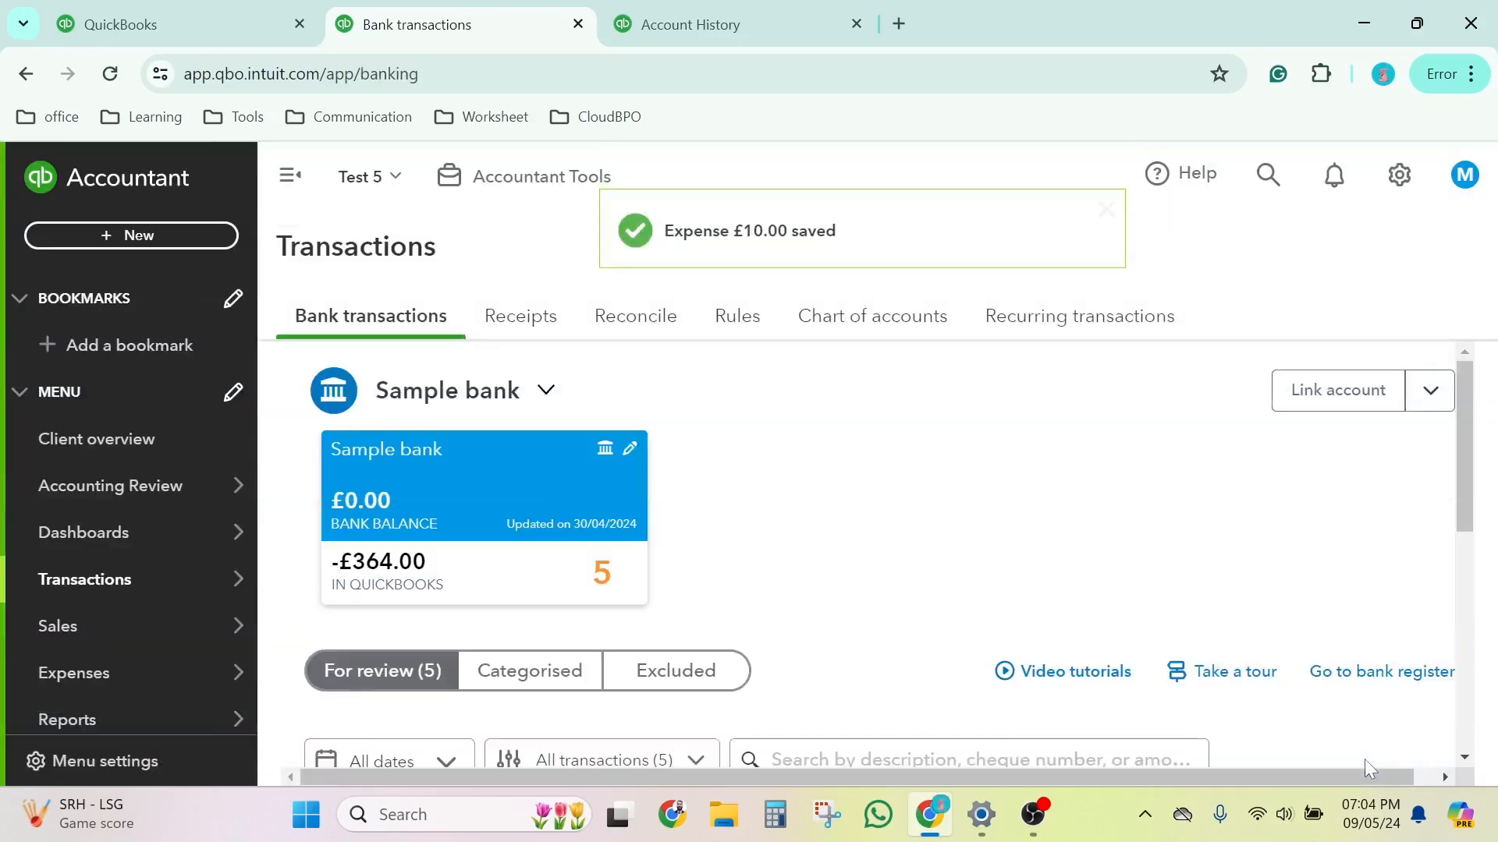
Step: Create a new cheque from the QuickBooks home page and choose XYZ Company as its payee
click(173, 9)
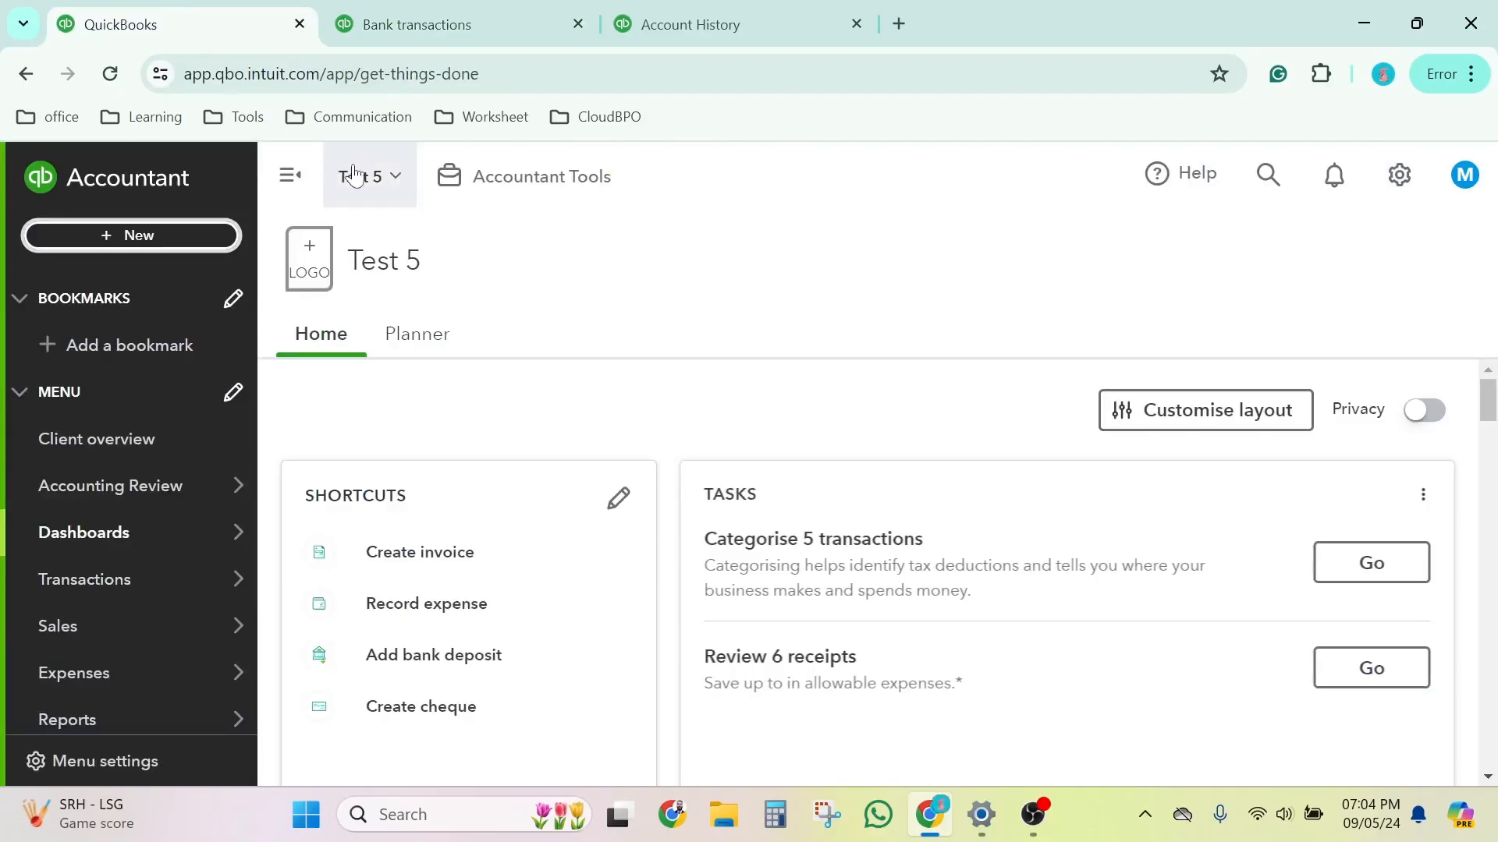
click(191, 245)
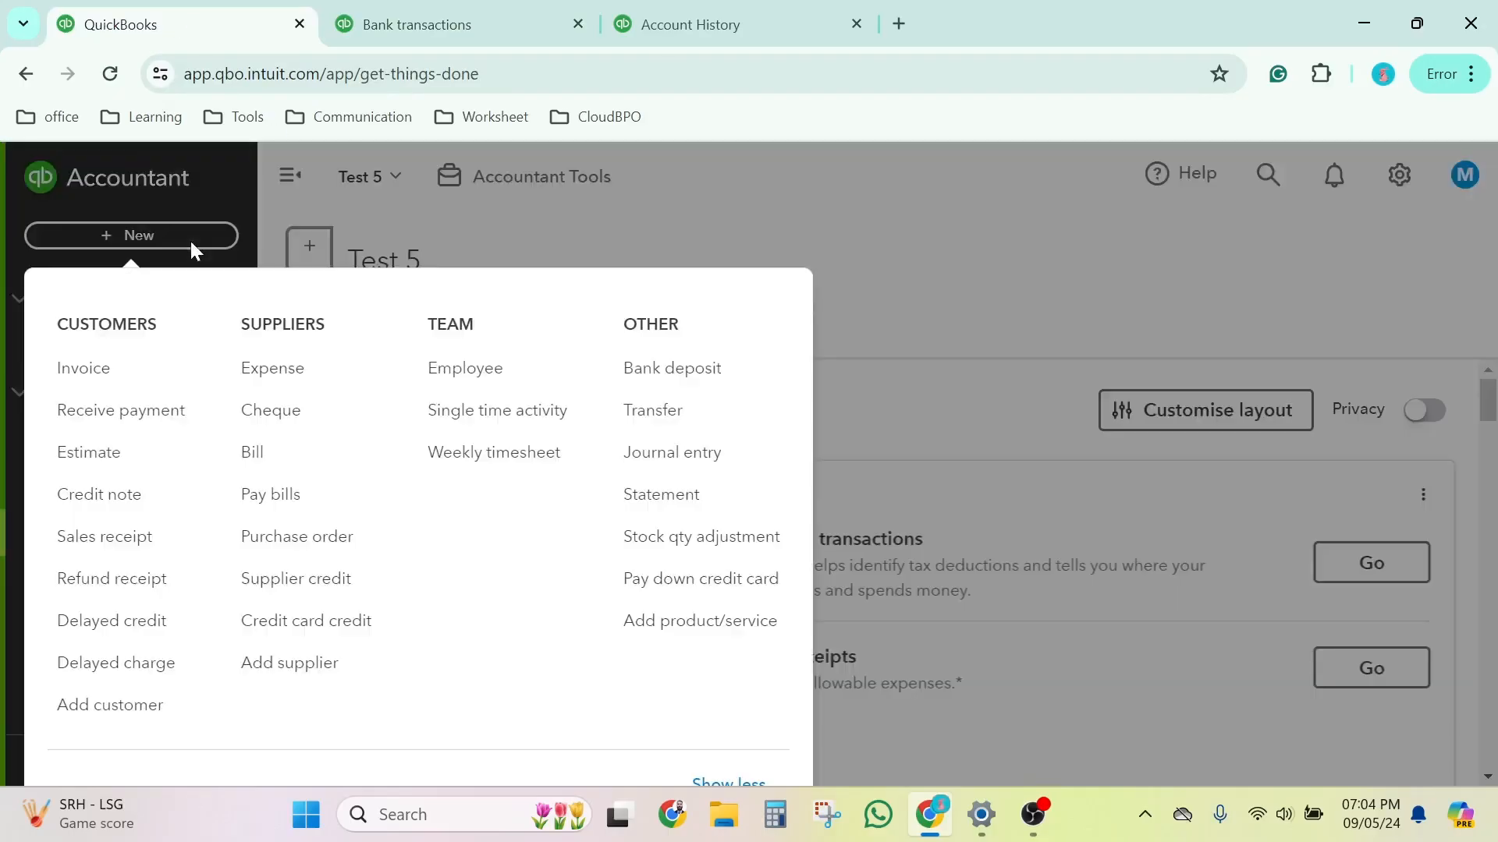
click(297, 425)
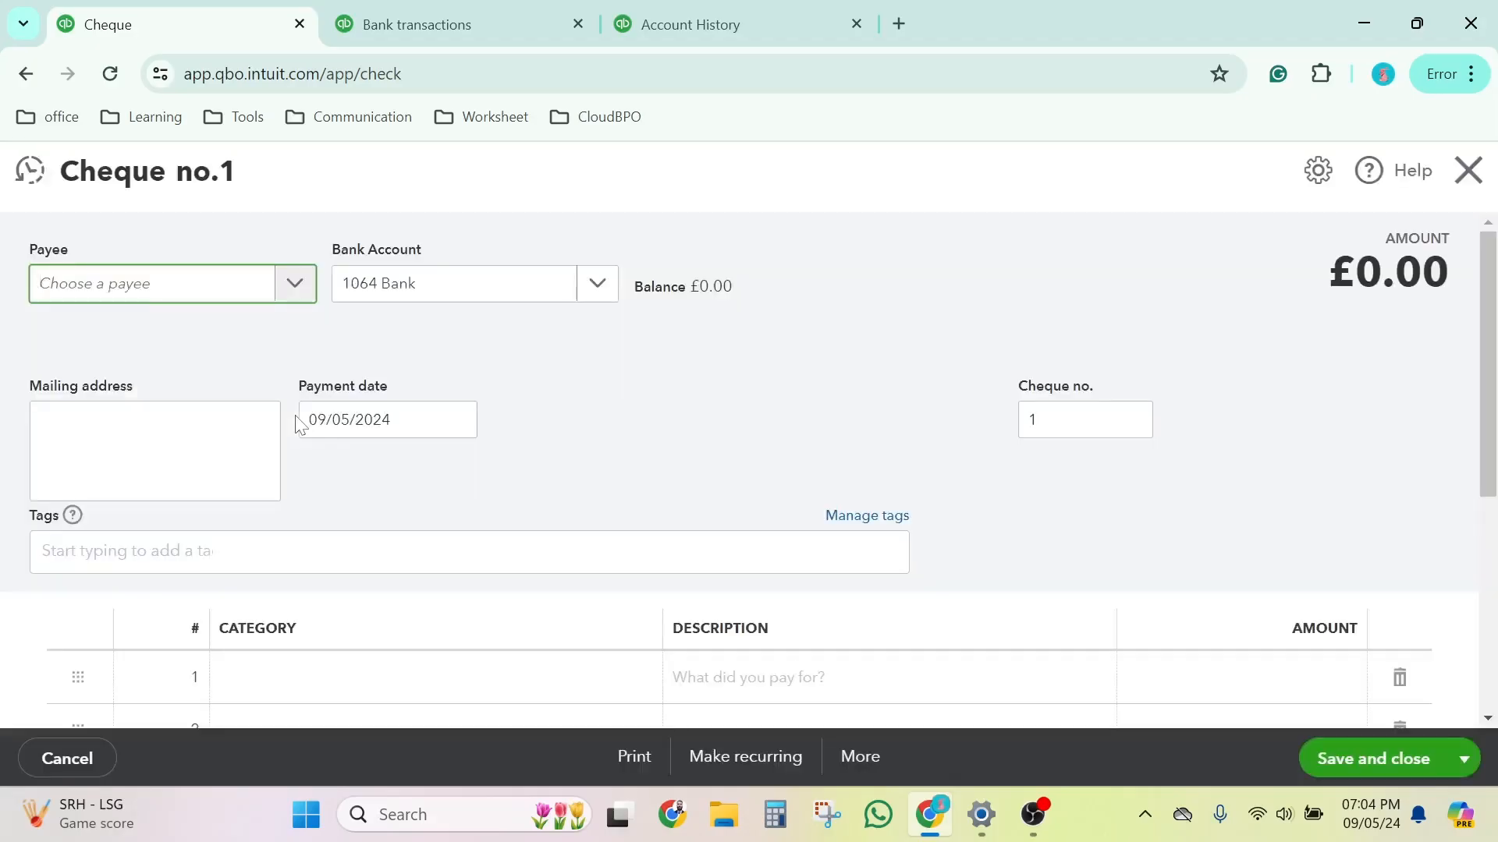
click(123, 300)
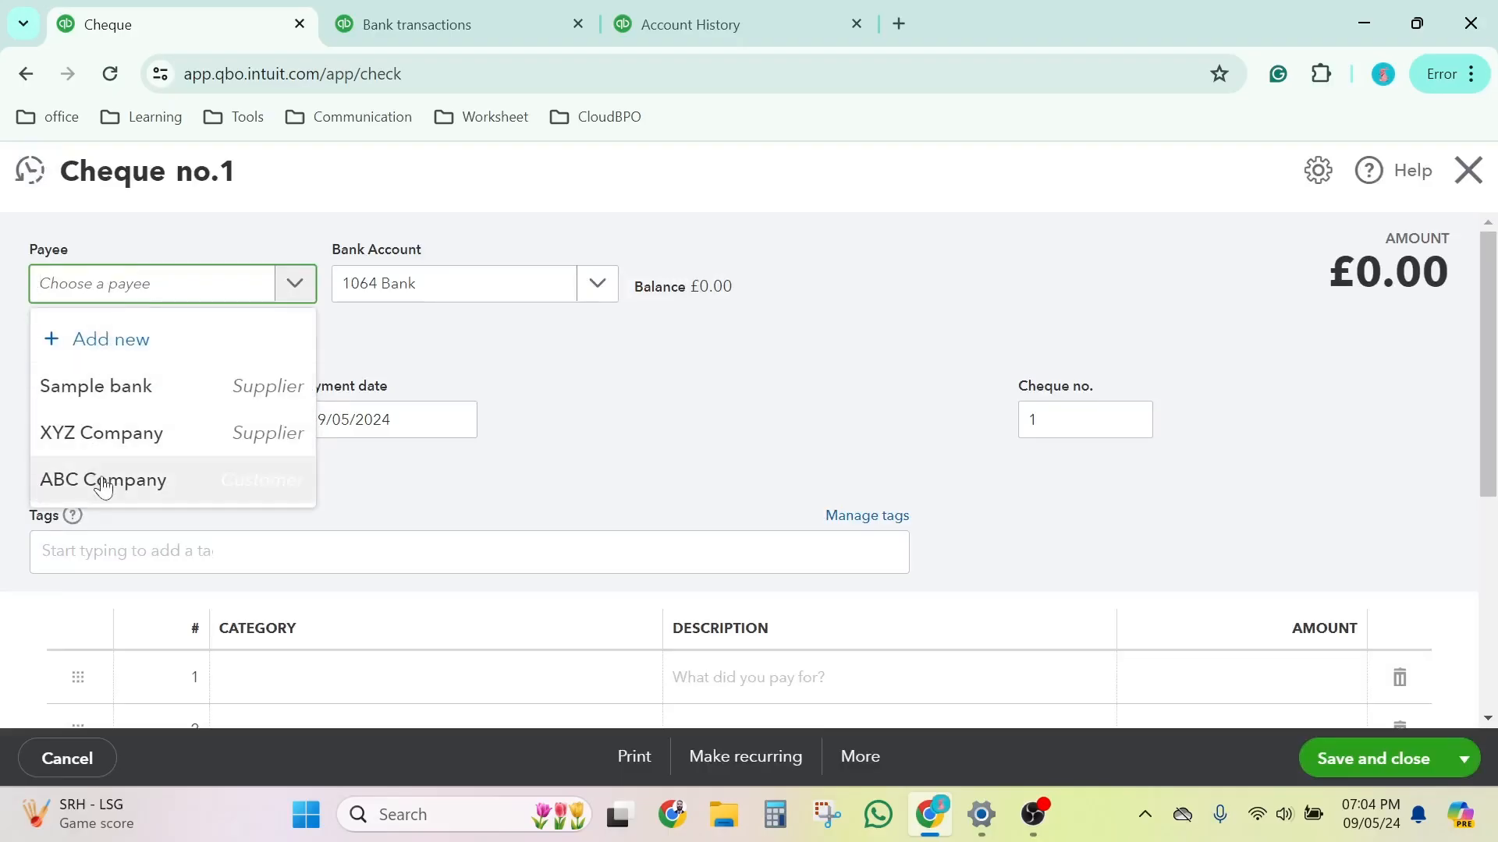
click(107, 446)
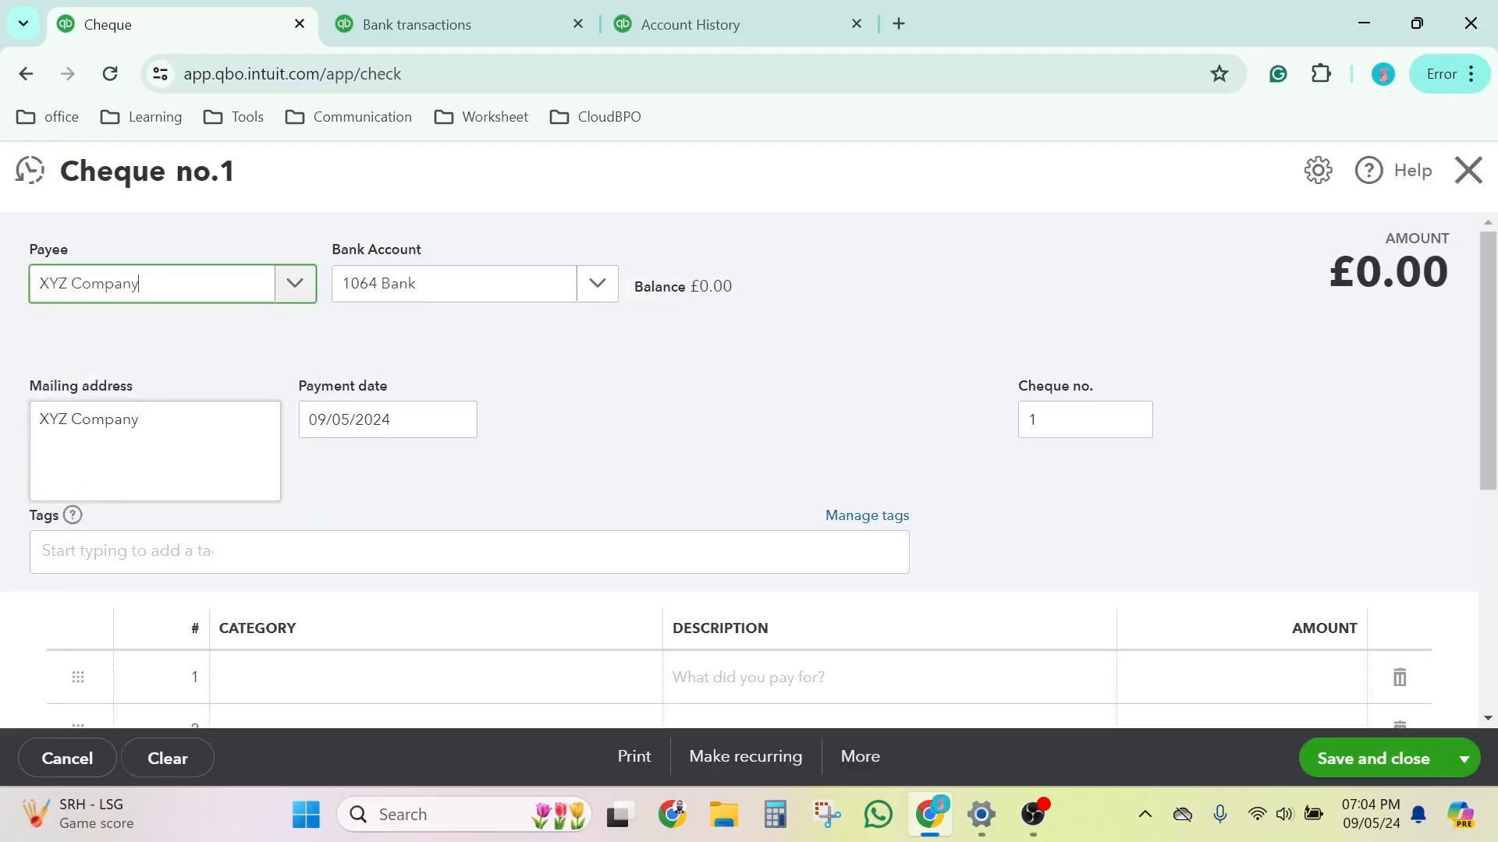
Step: Set the cheque's bank account to Sample bank and its cheque number to 123456
click(479, 297)
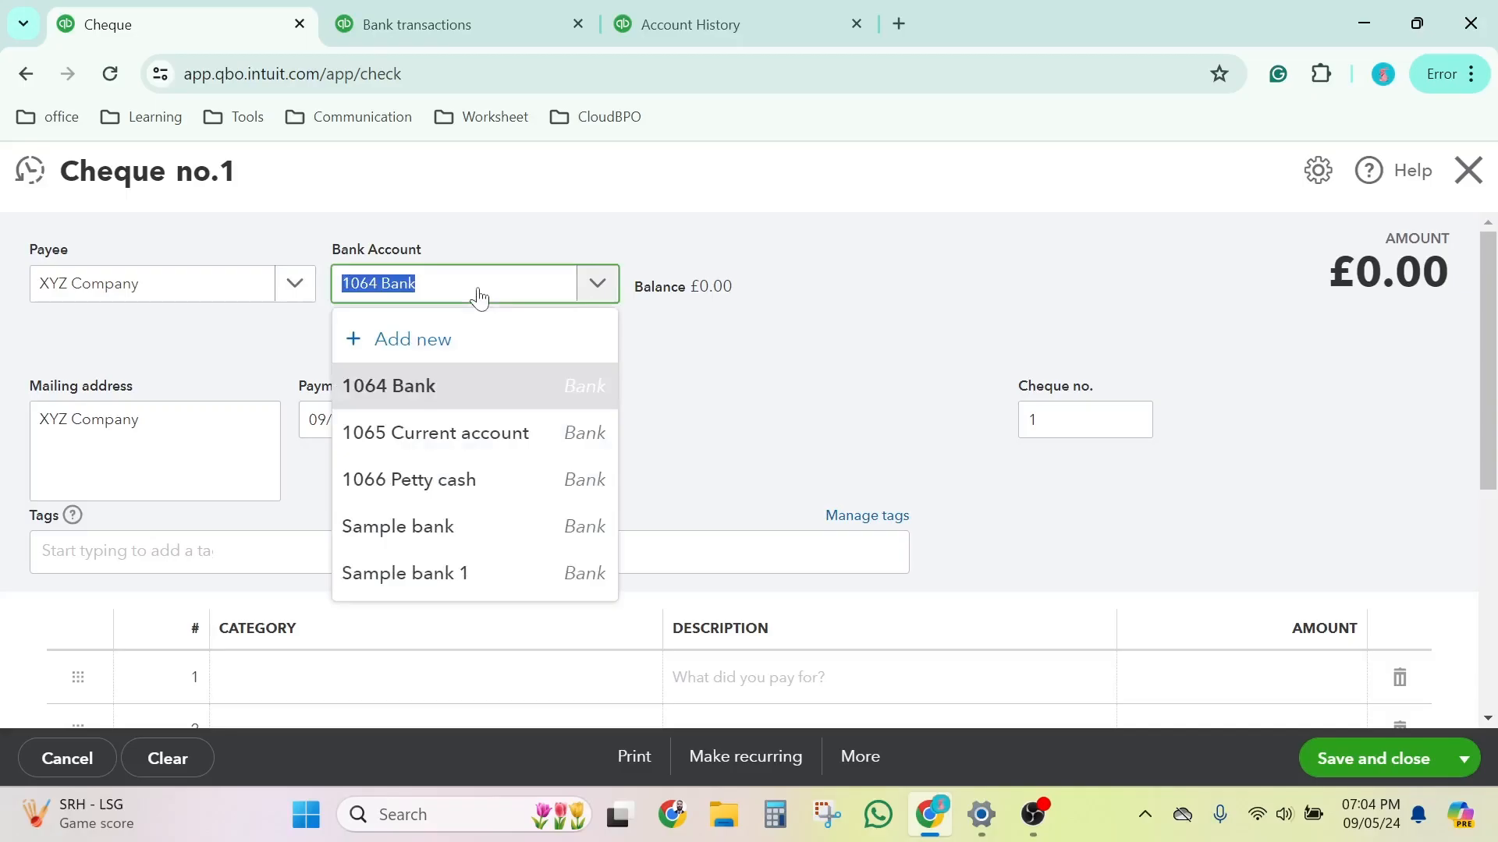
text(samp)
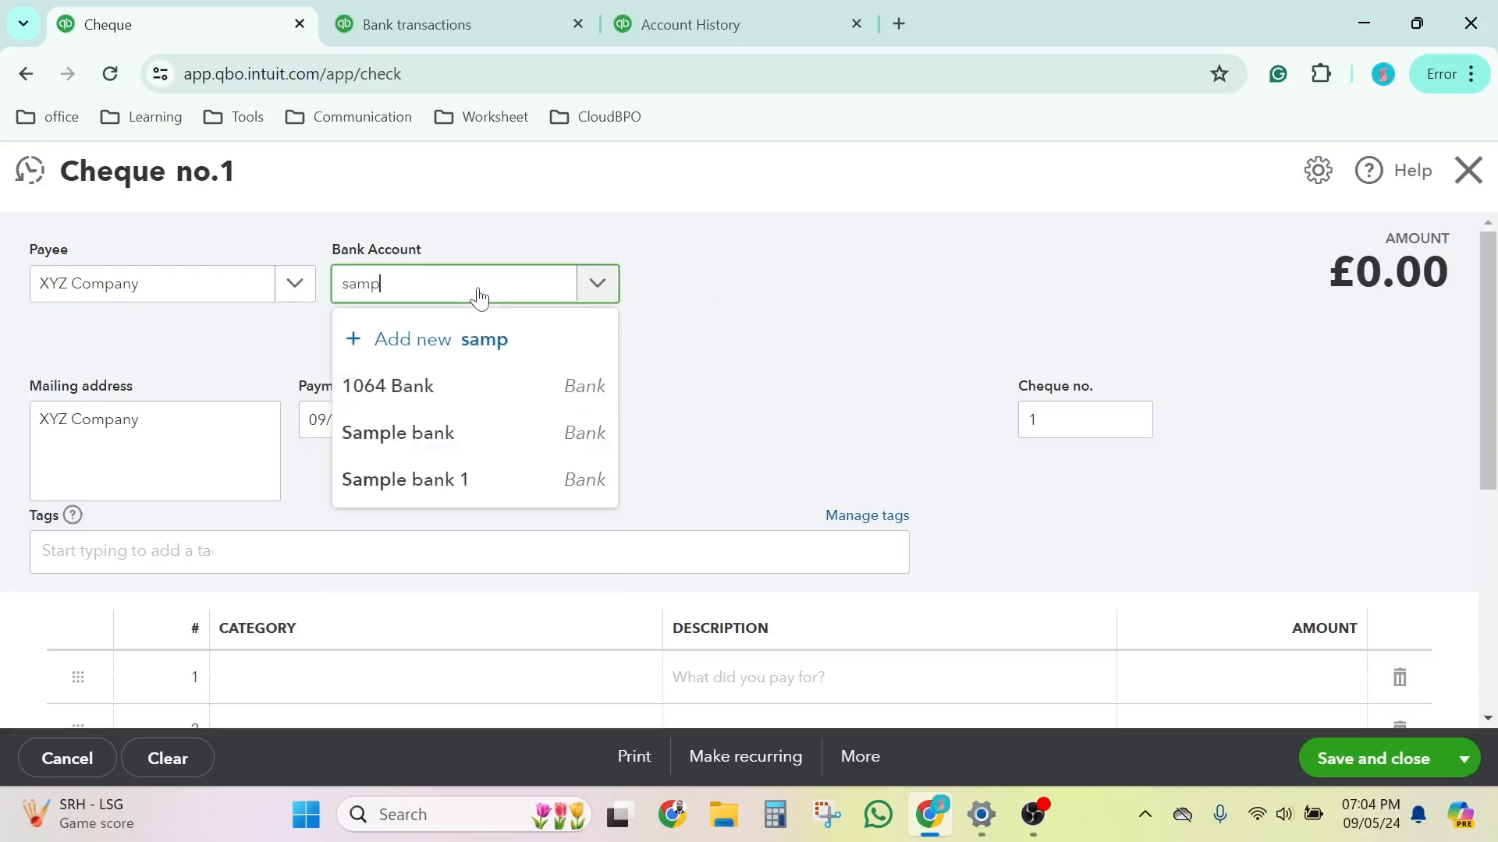
click(448, 431)
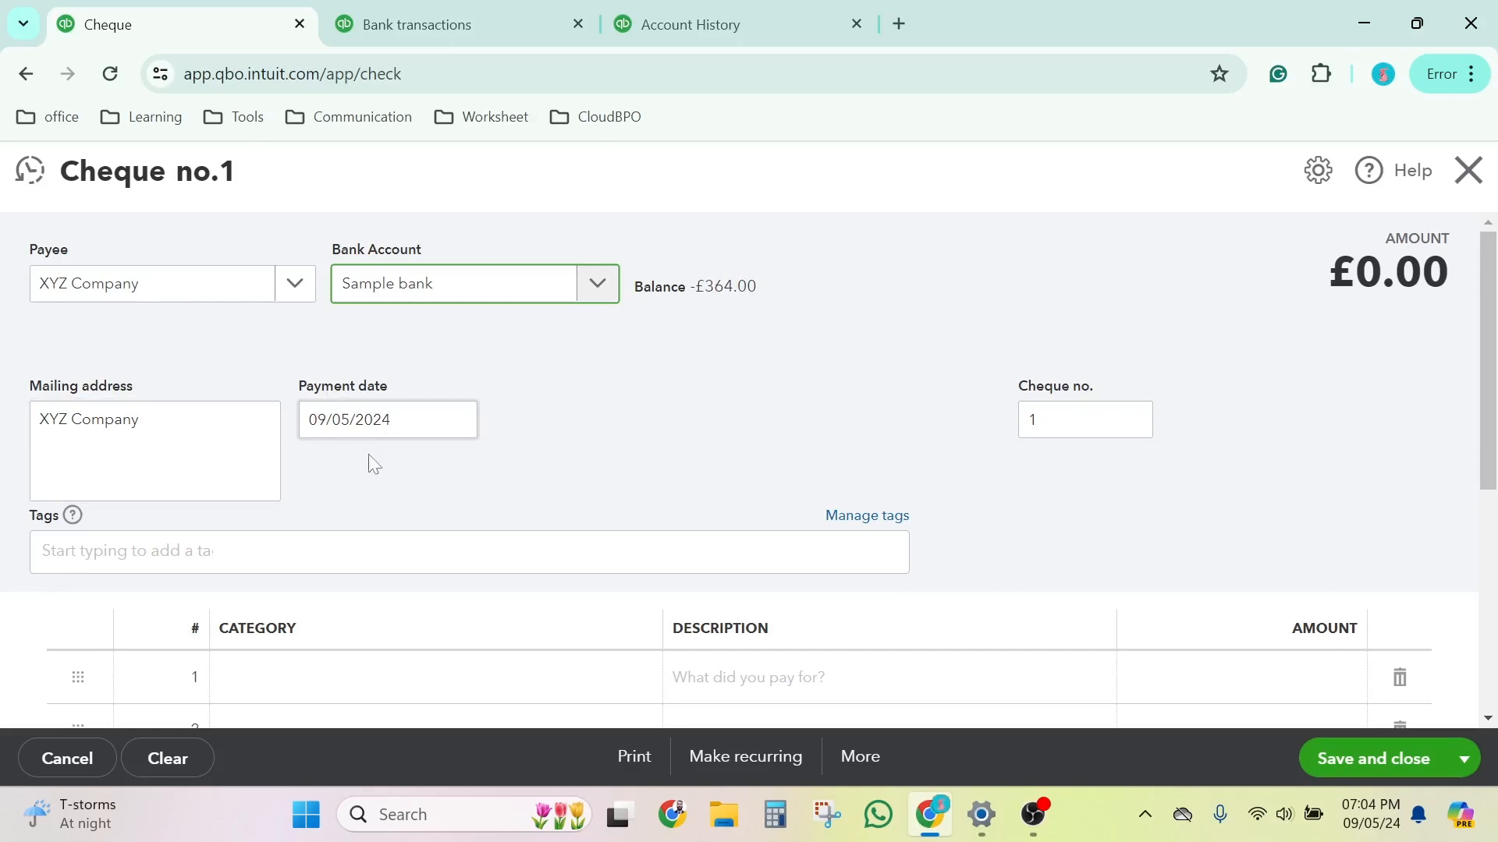
click(1088, 422)
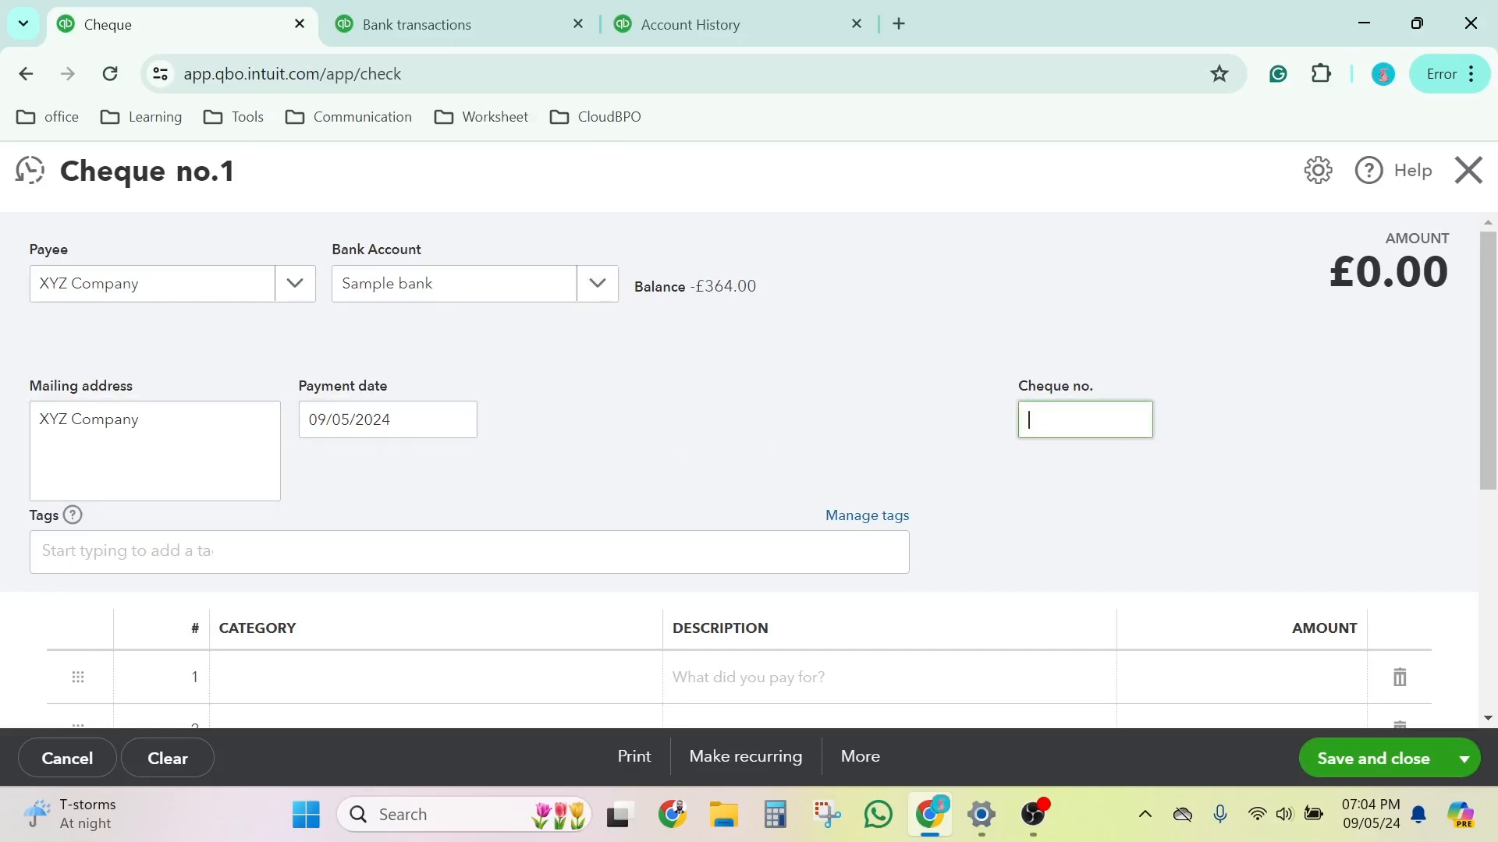
text(23456)
Step: Set the cheque's first line to the category 106 Purchases with the description Goods
scroll(507, 512, down, 3)
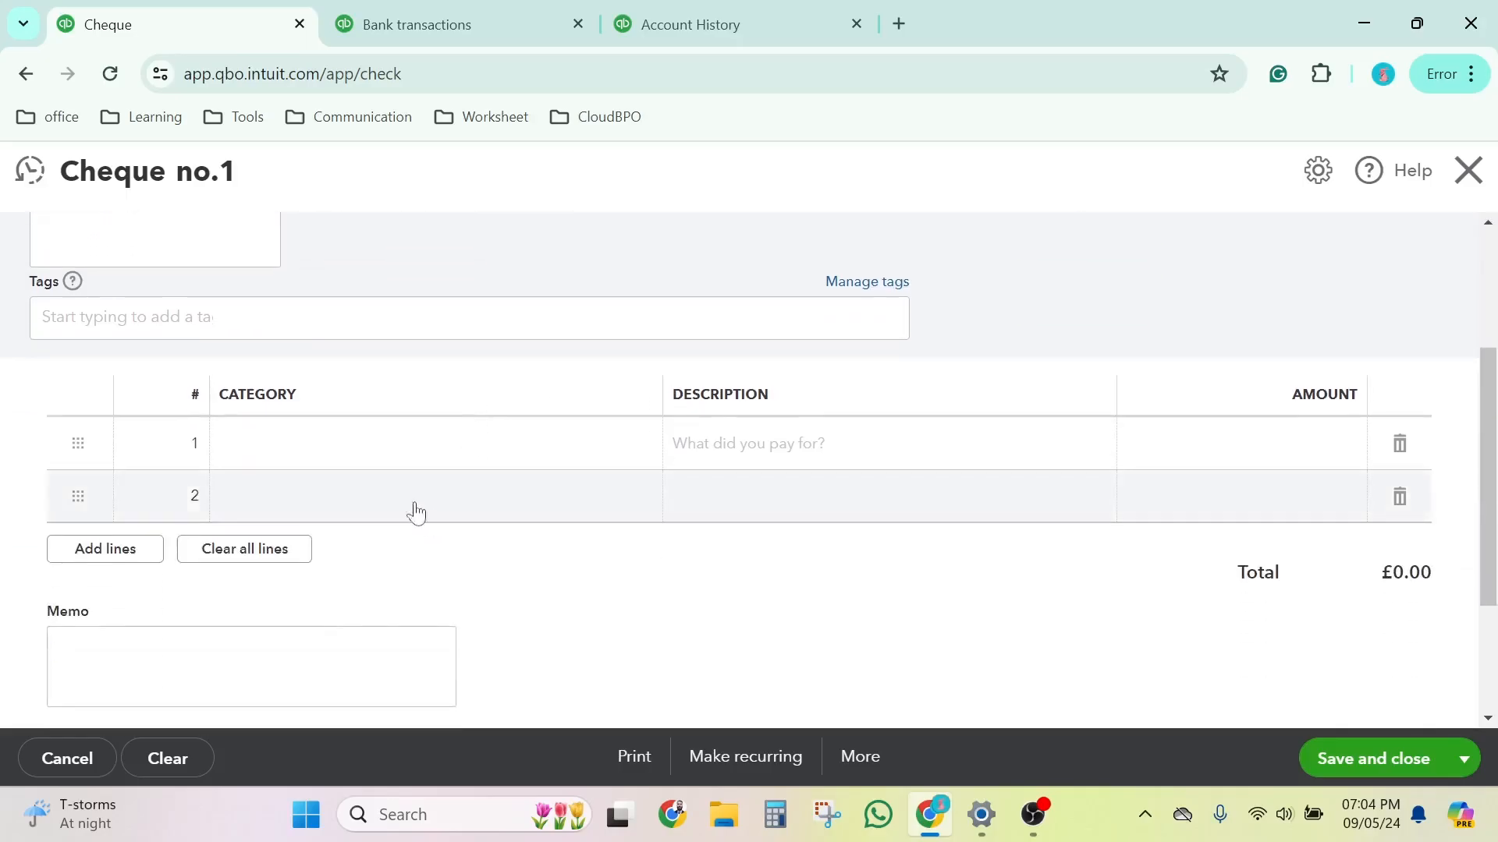
click(384, 454)
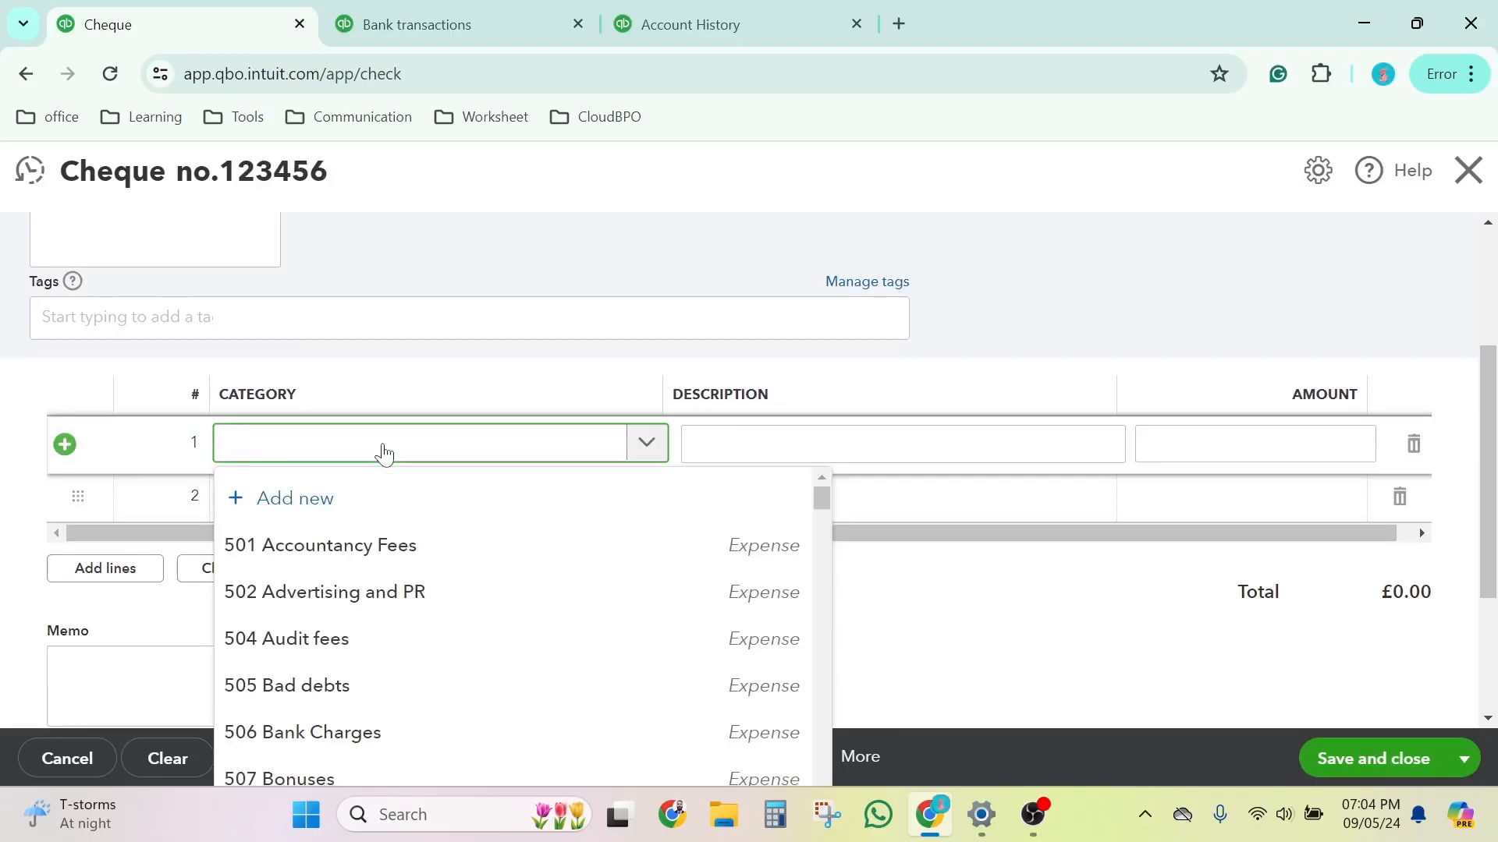
text(Pur)
key(BackSpace)
text(c)
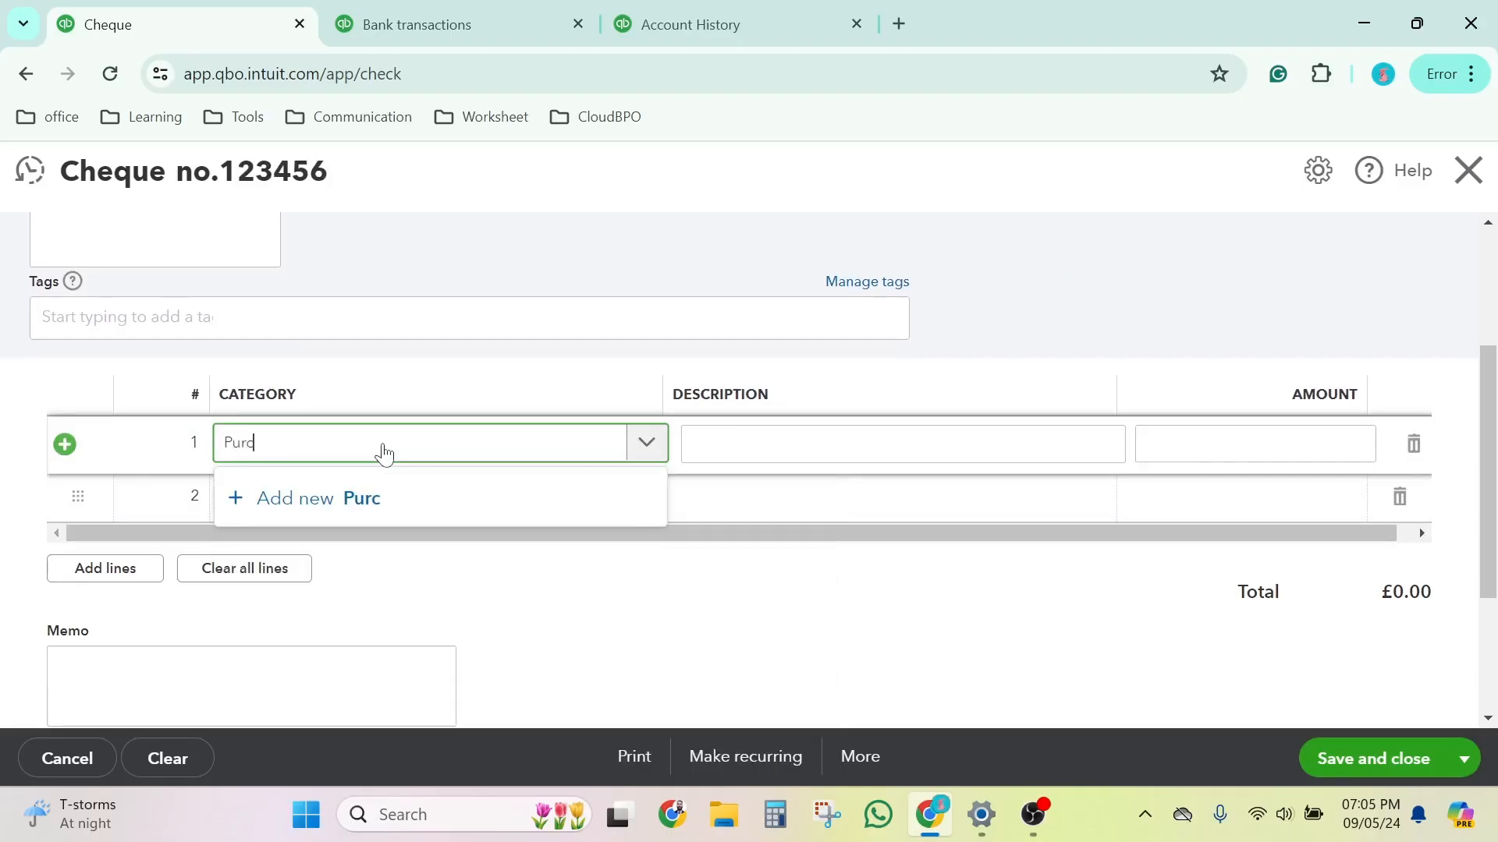
text(hase)
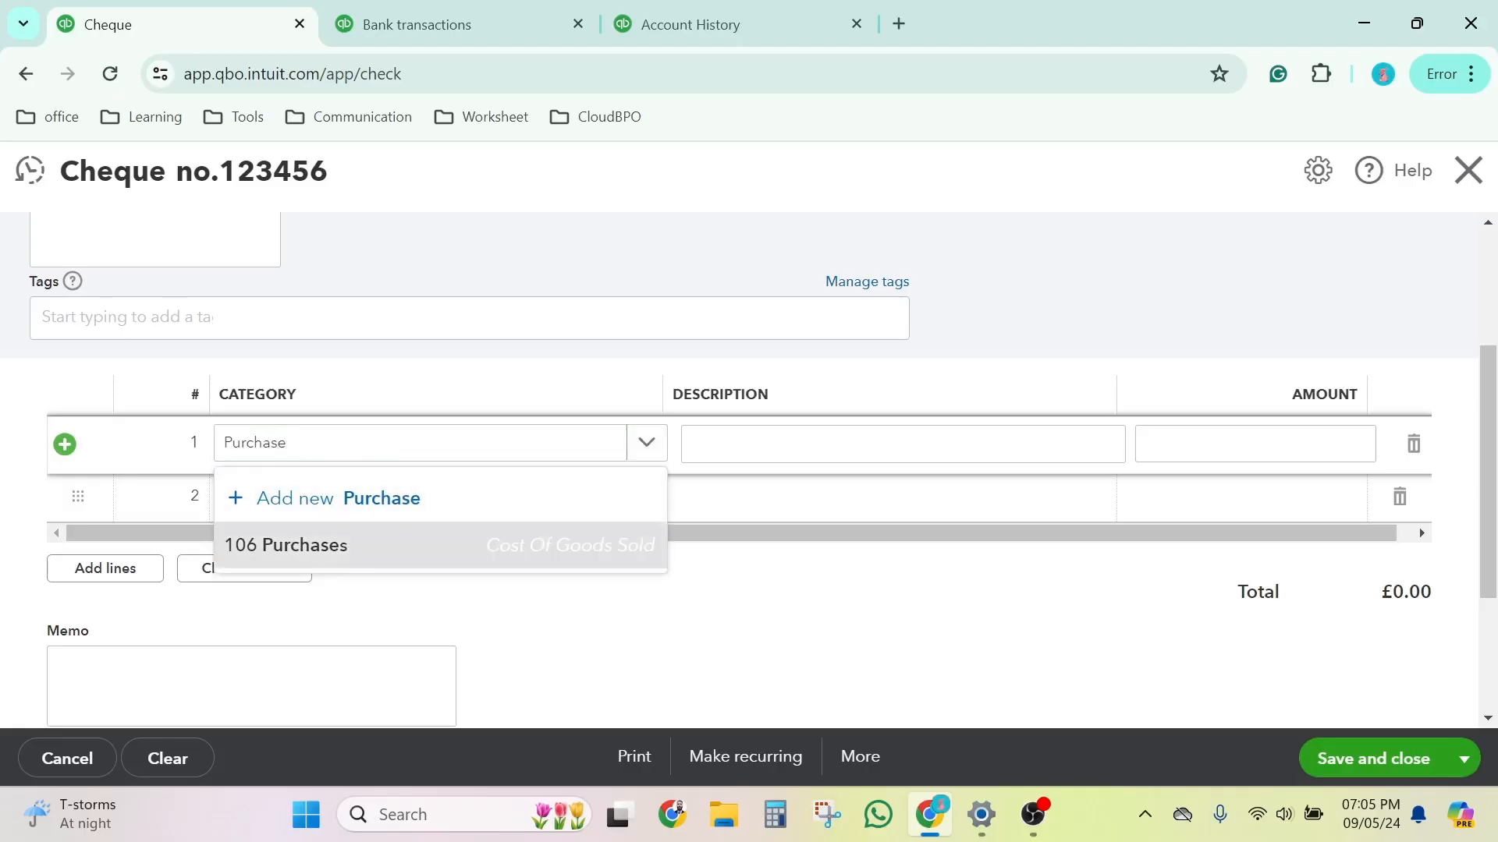
key(Tab)
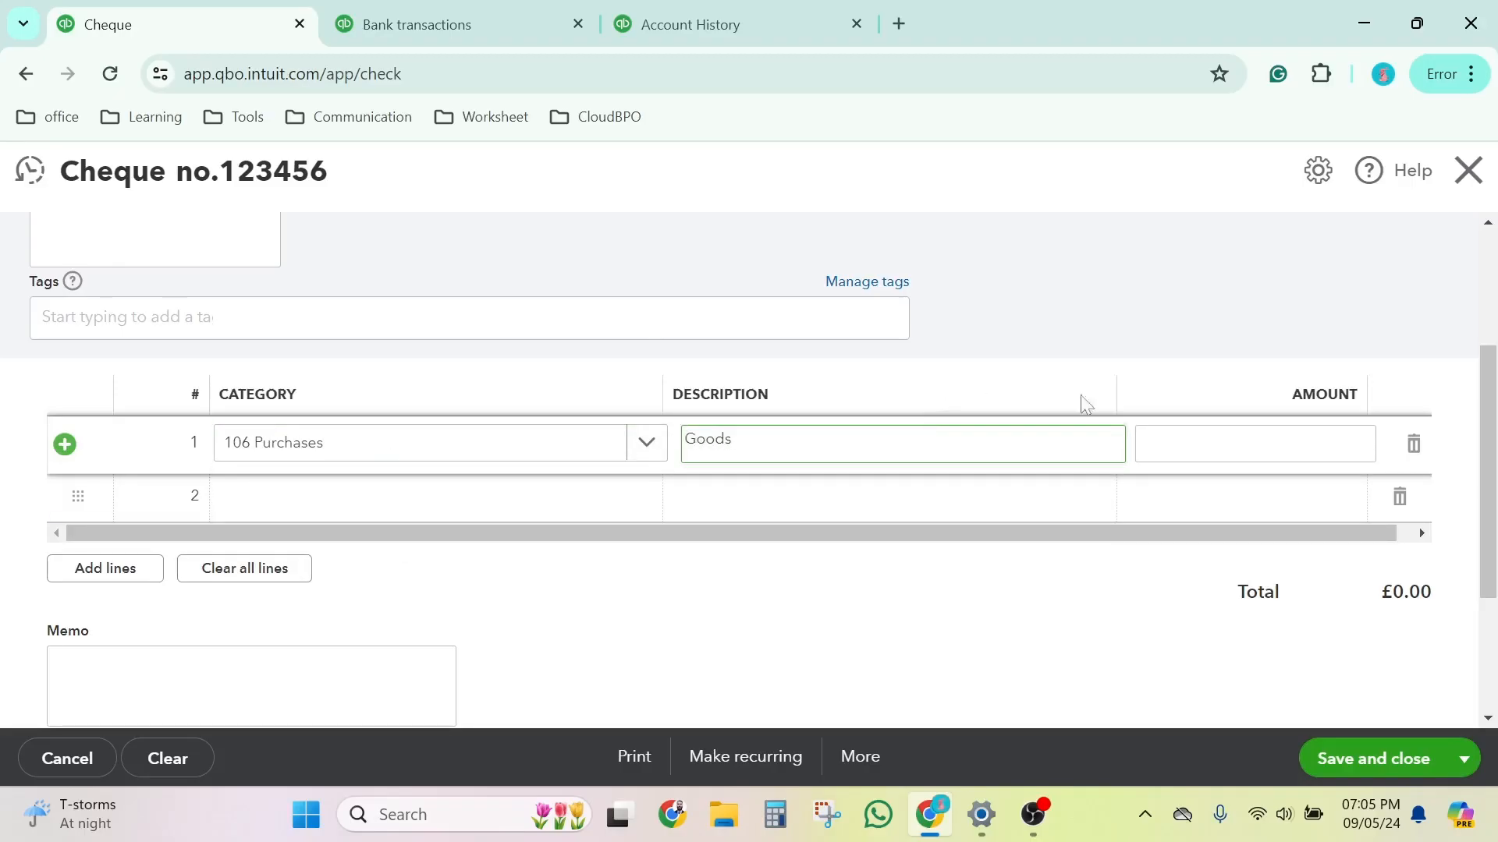
Step: Set the Purchases line's amount to 100, and save and close the cheque
key(Tab)
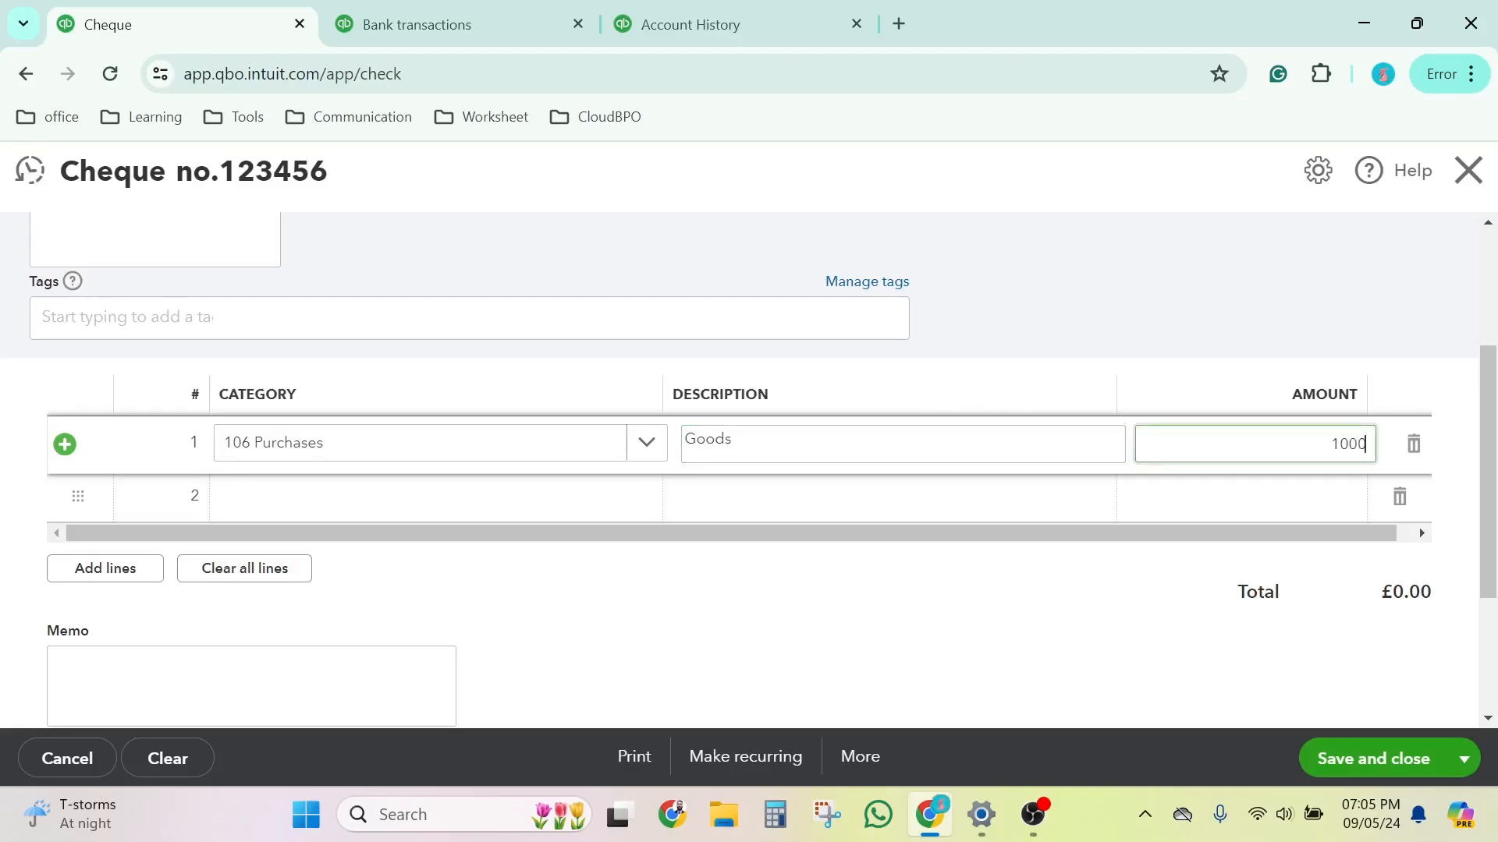
click(1064, 638)
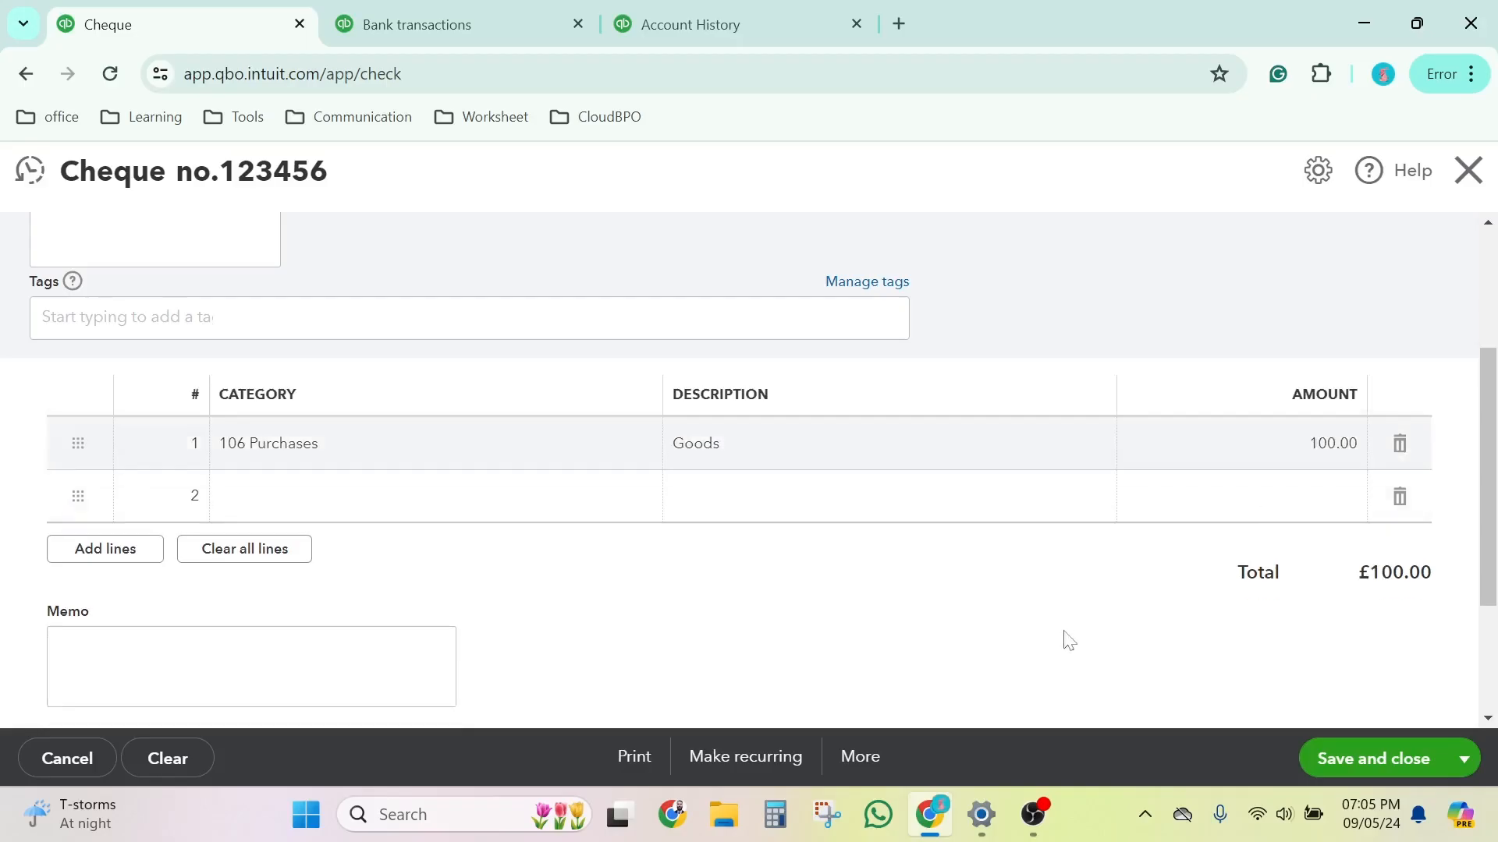
scroll(1061, 585, down, 3)
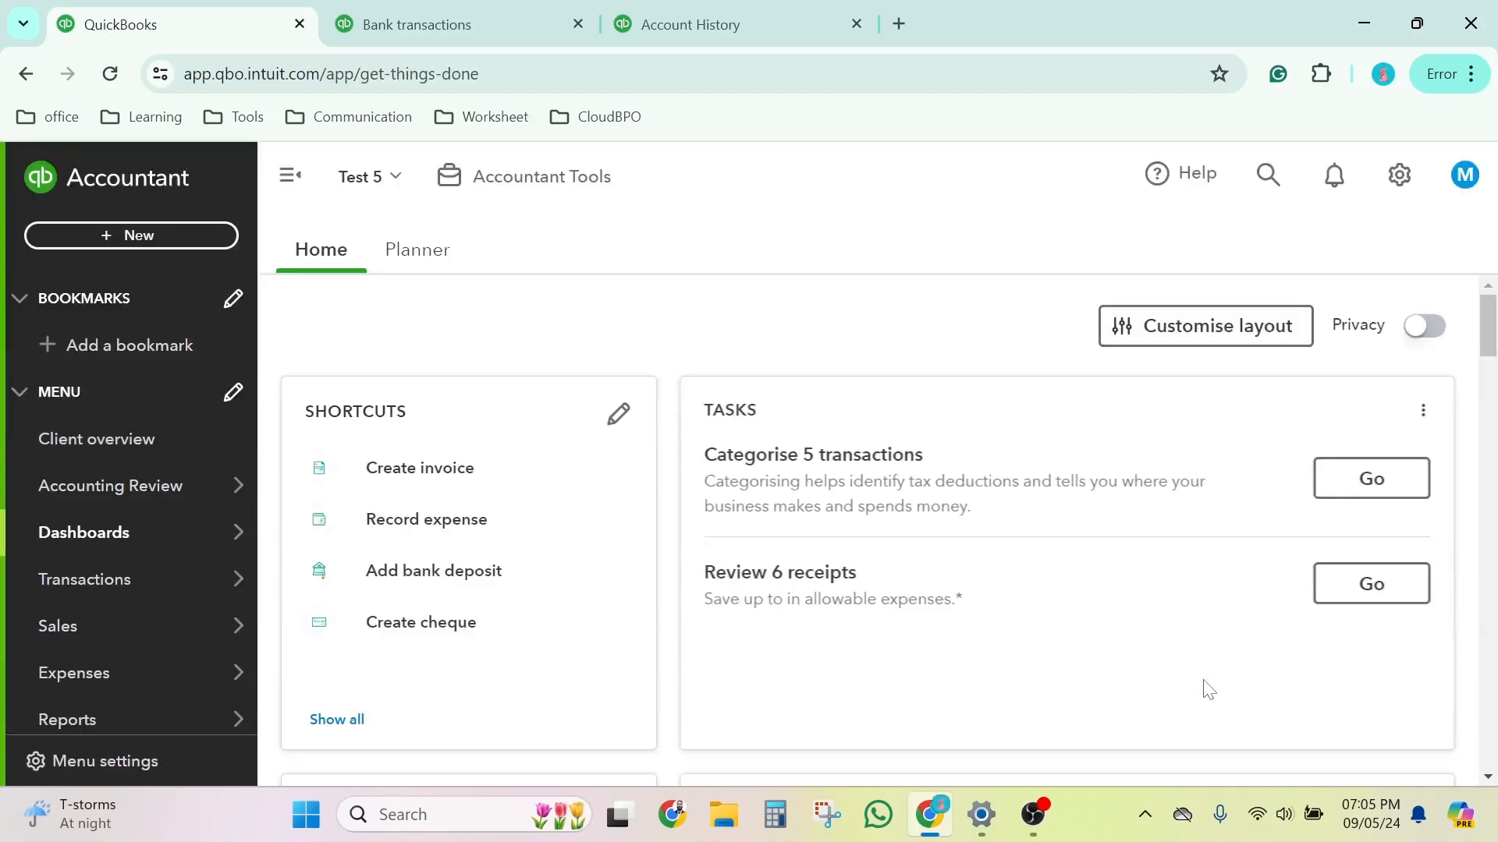
Step: Open the Sample bank register from the bank transactions page and examine the recorded expense and cheque entries
click(449, 22)
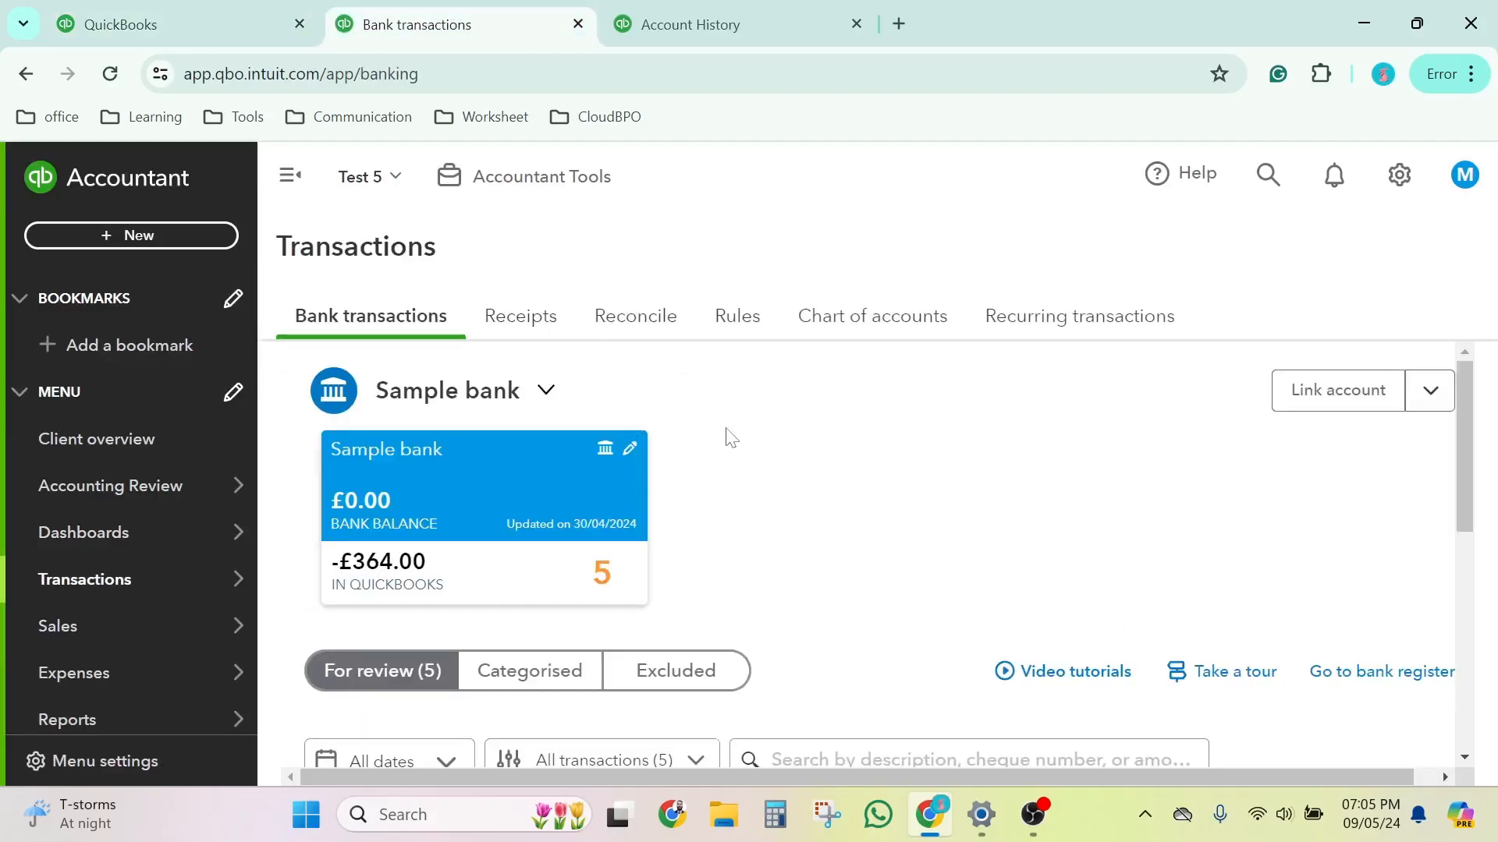
scroll(729, 435, down, 7)
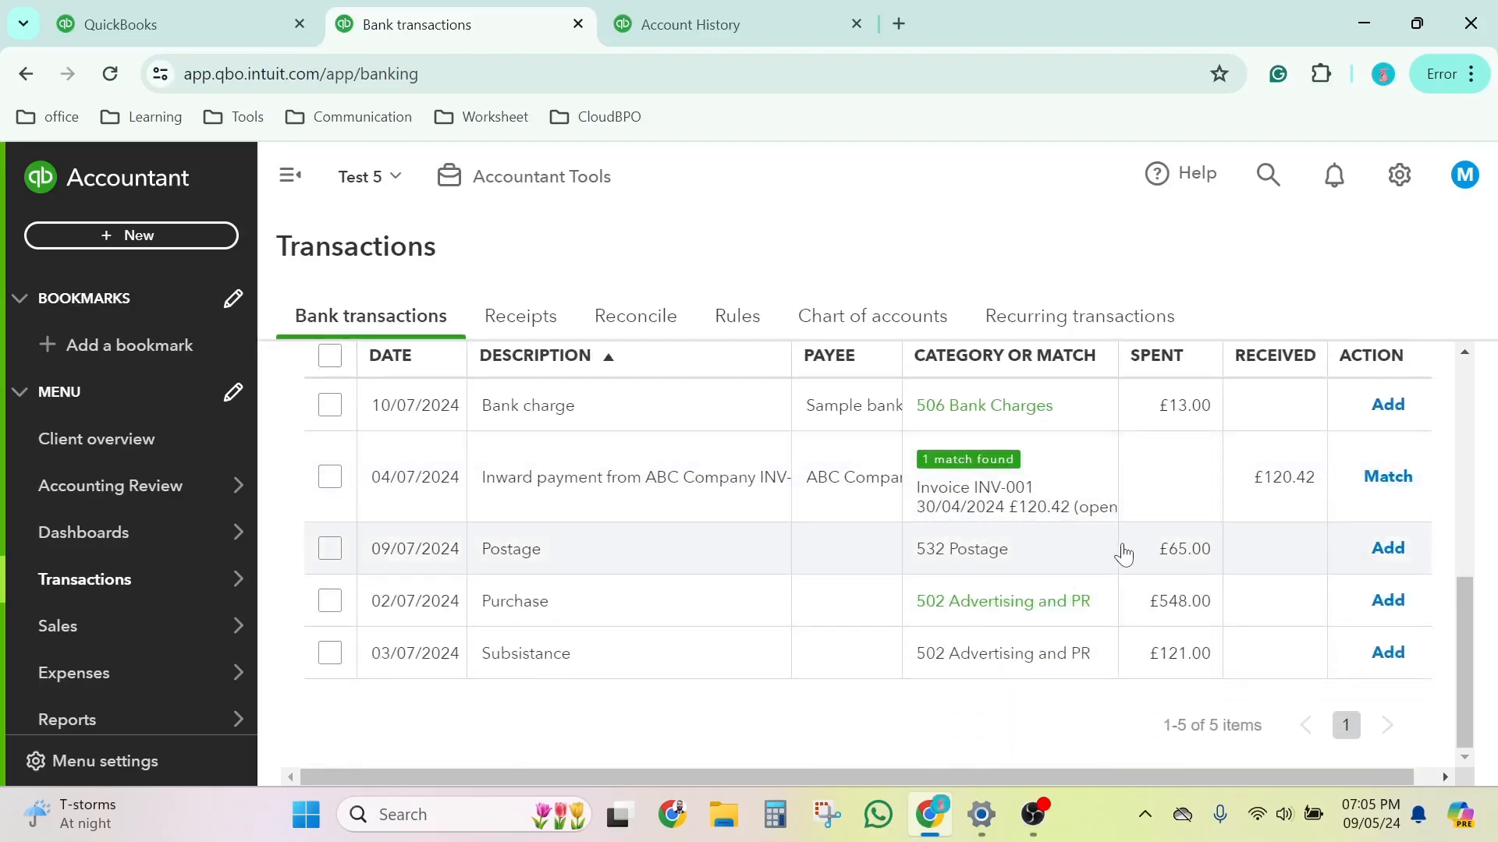
scroll(1124, 554, up, 2)
scroll(936, 575, up, 4)
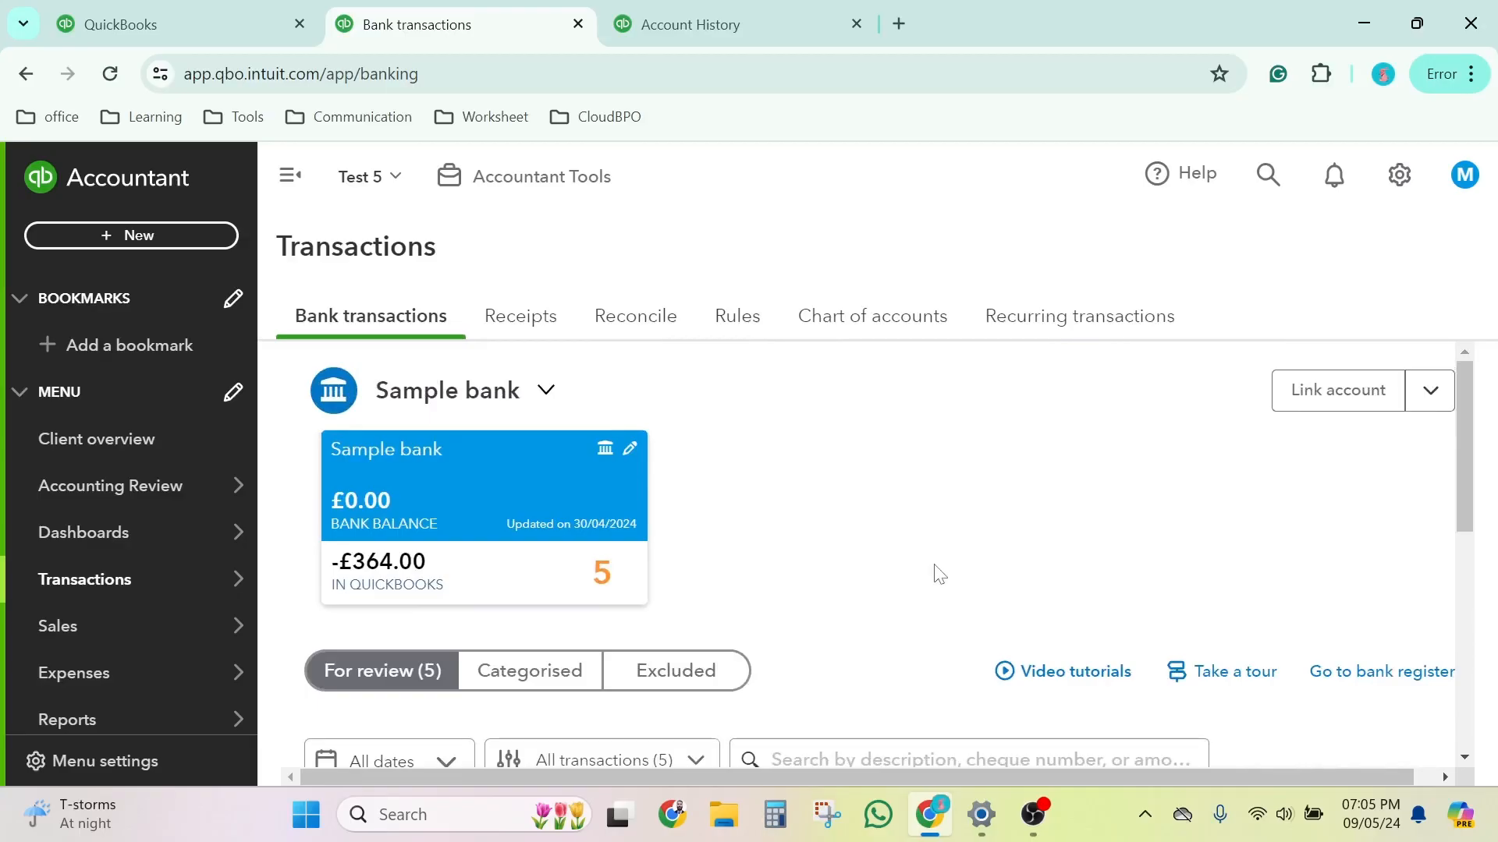
click(1379, 679)
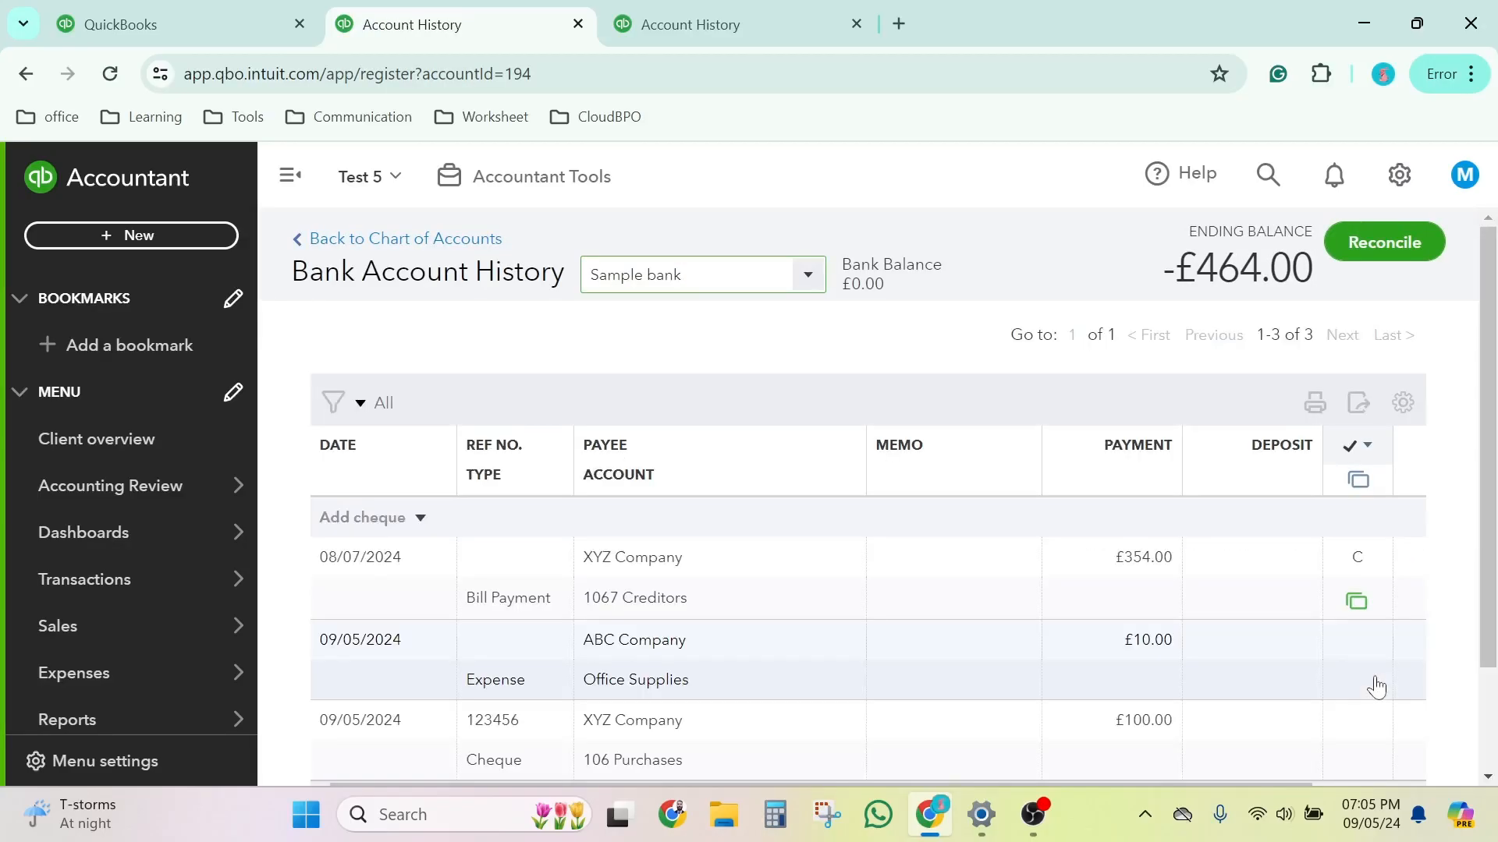
scroll(1334, 669, down, 2)
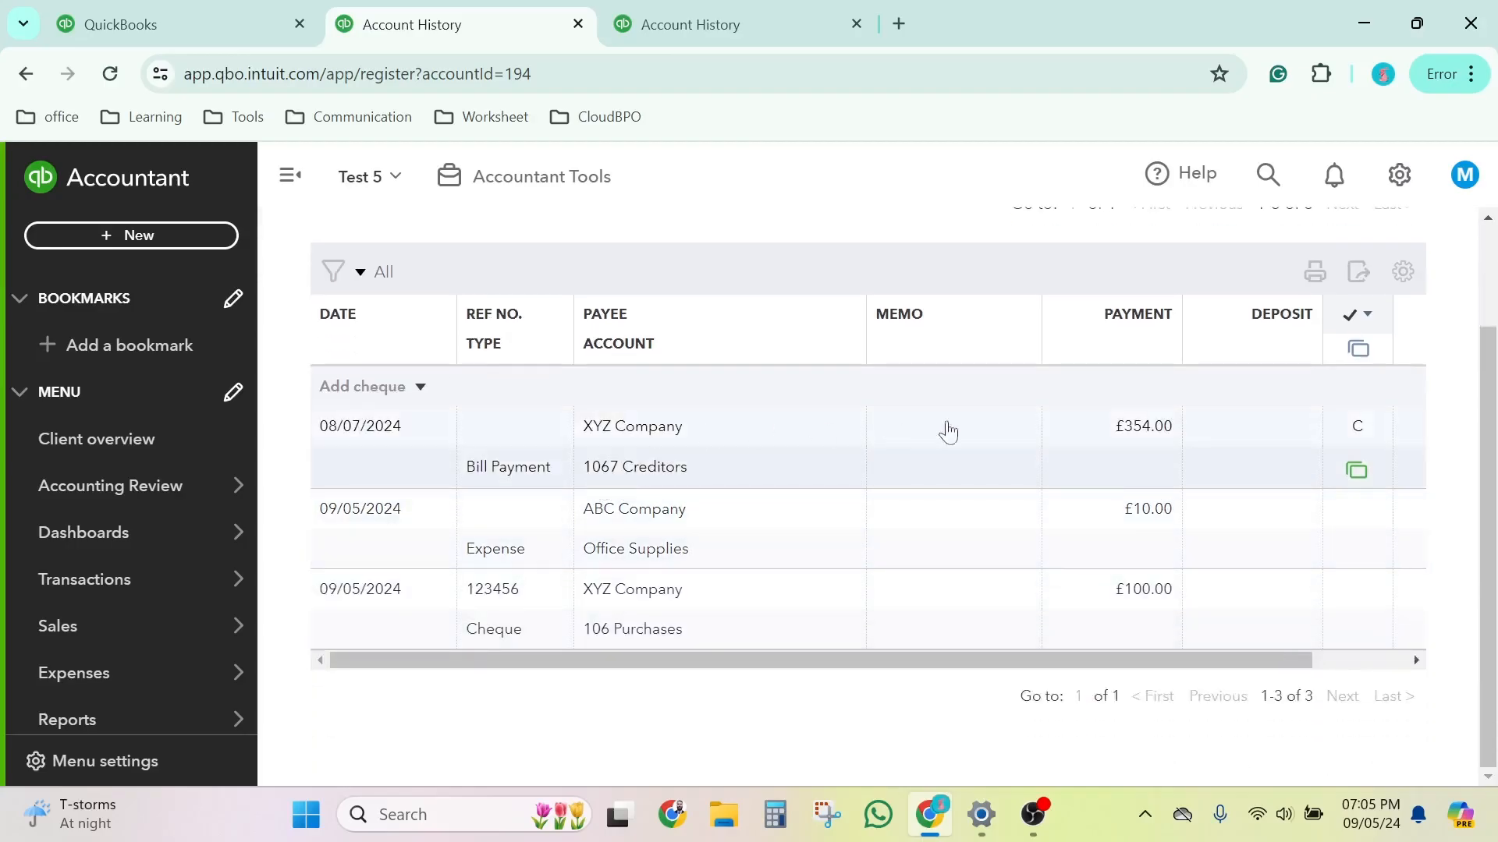